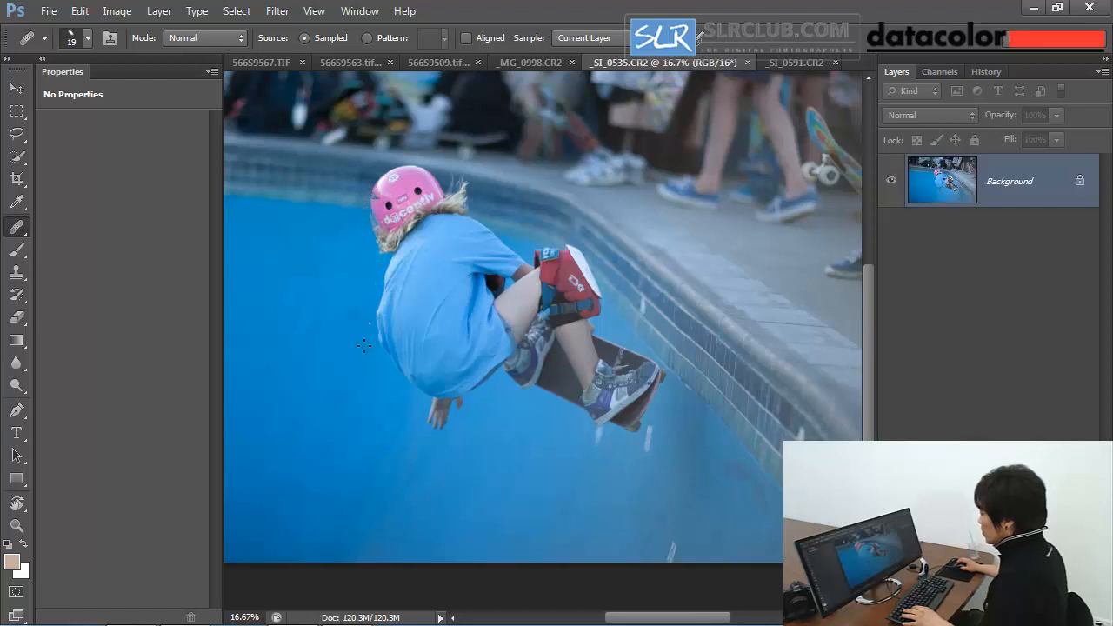
# Switch to the Rectangular Marquee tool.
pyautogui.press('m')
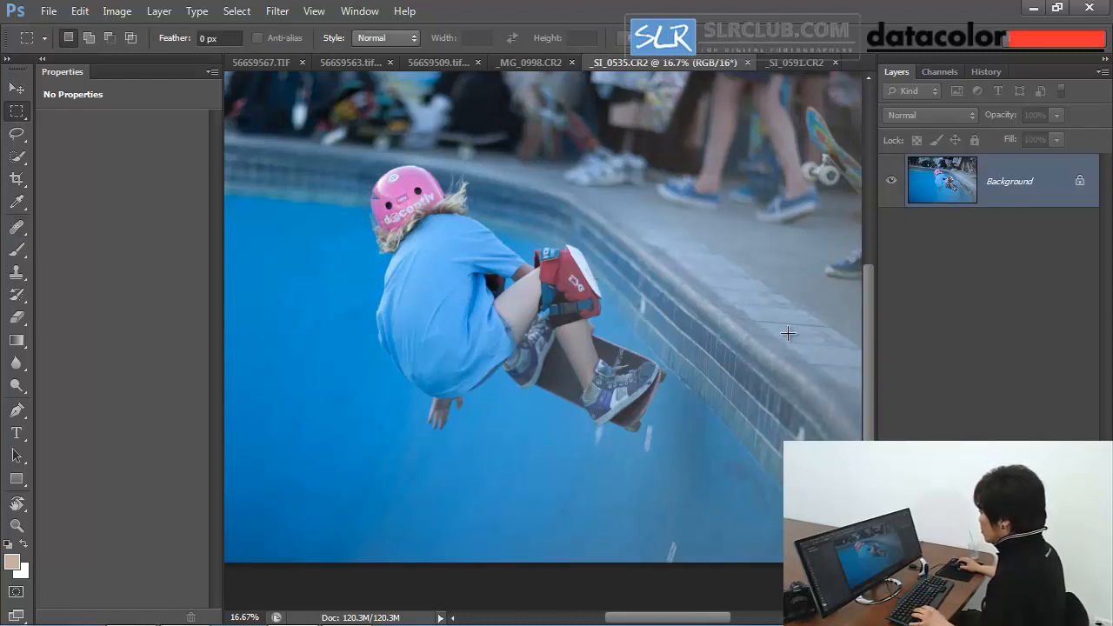
pyautogui.hotkey('ctrl', '-')
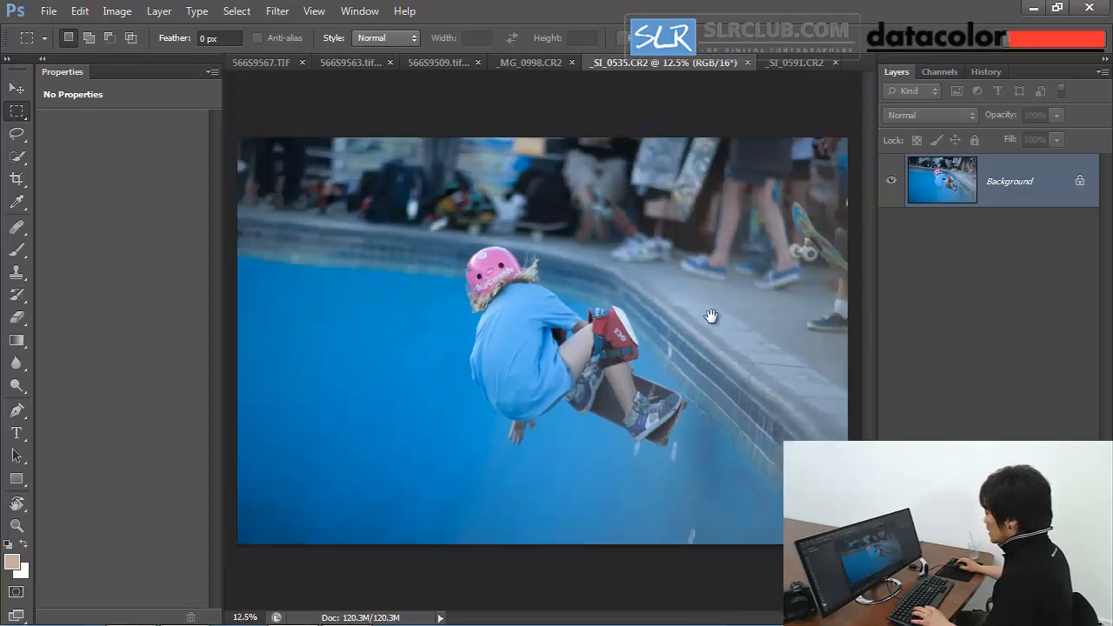
pyautogui.click(278, 13)
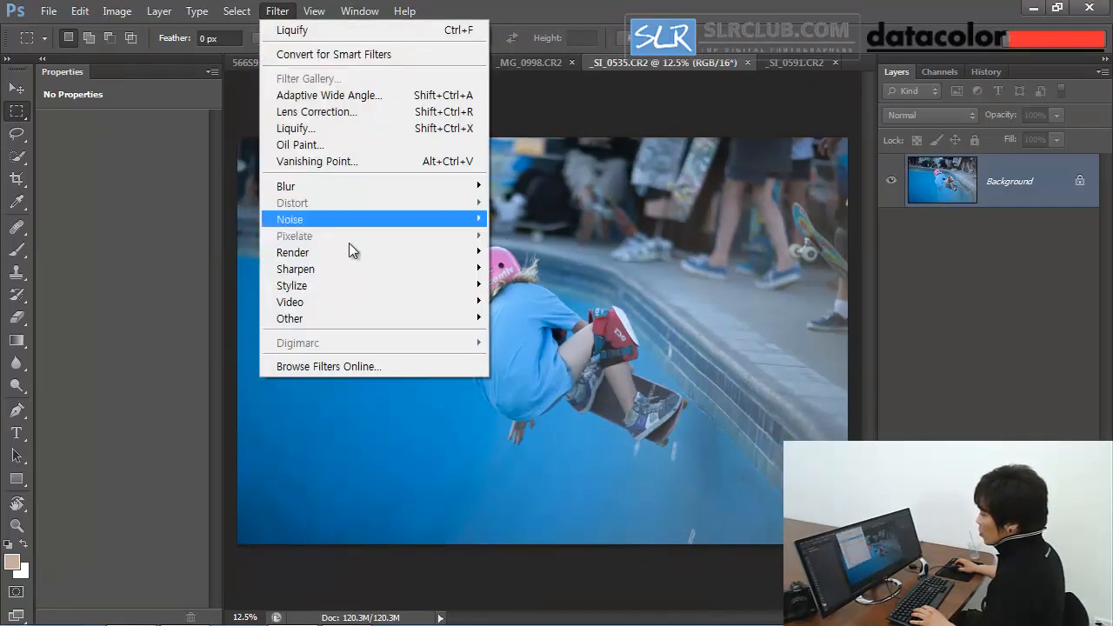
pyautogui.click(1007, 309)
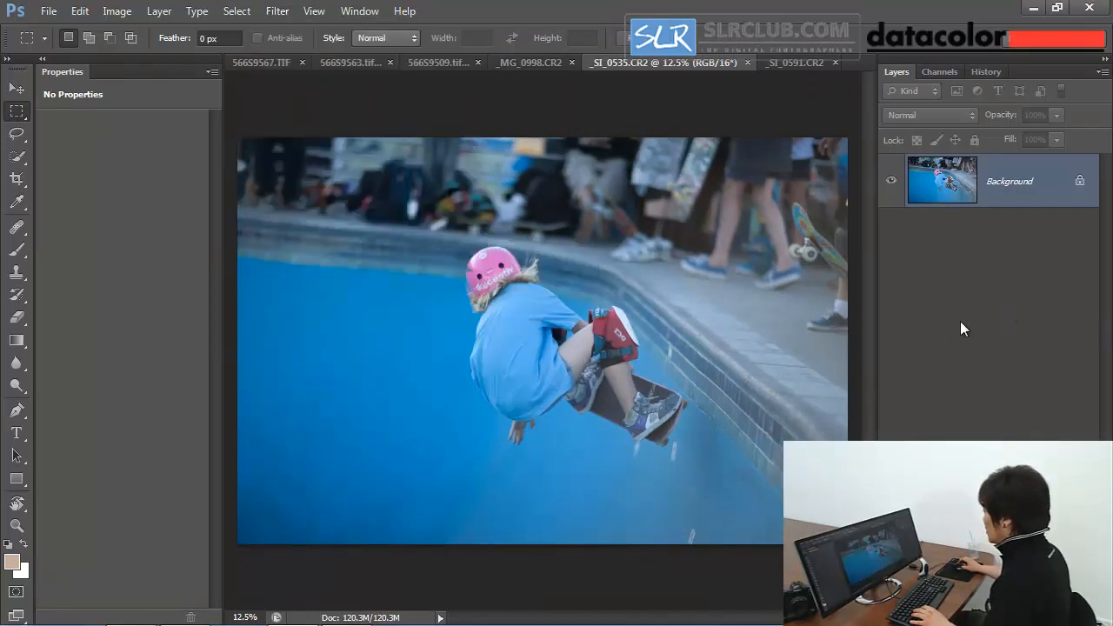
# Try a Brightness/Contrast adjustment layer with contrast set to 40 on the skateboarder photo, and delete the layer.
pyautogui.click(1012, 616)
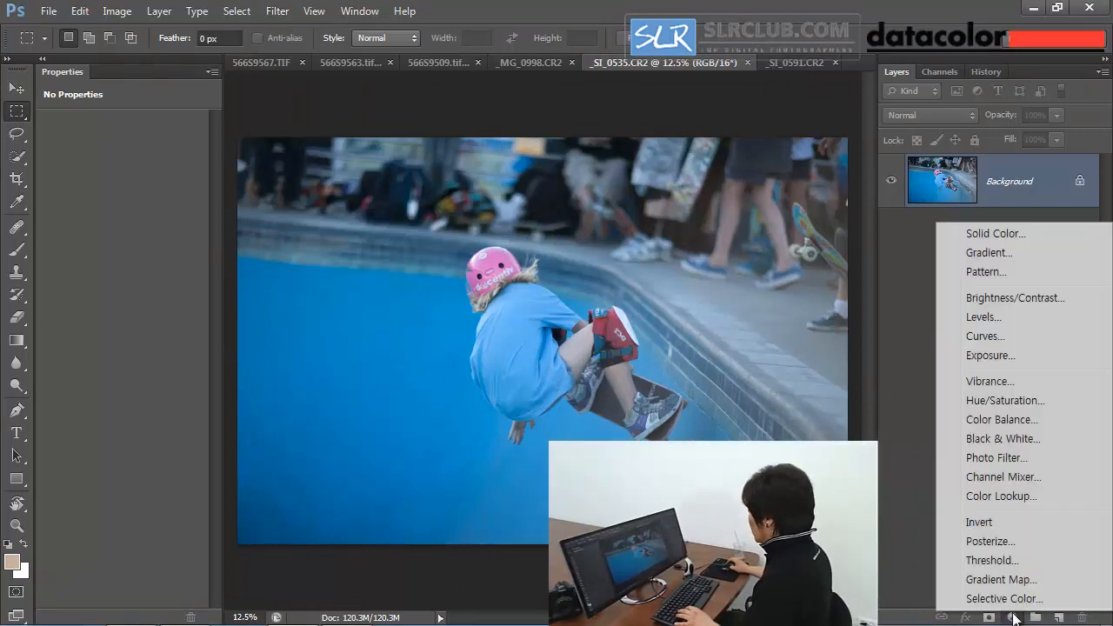
pyautogui.click(1053, 297)
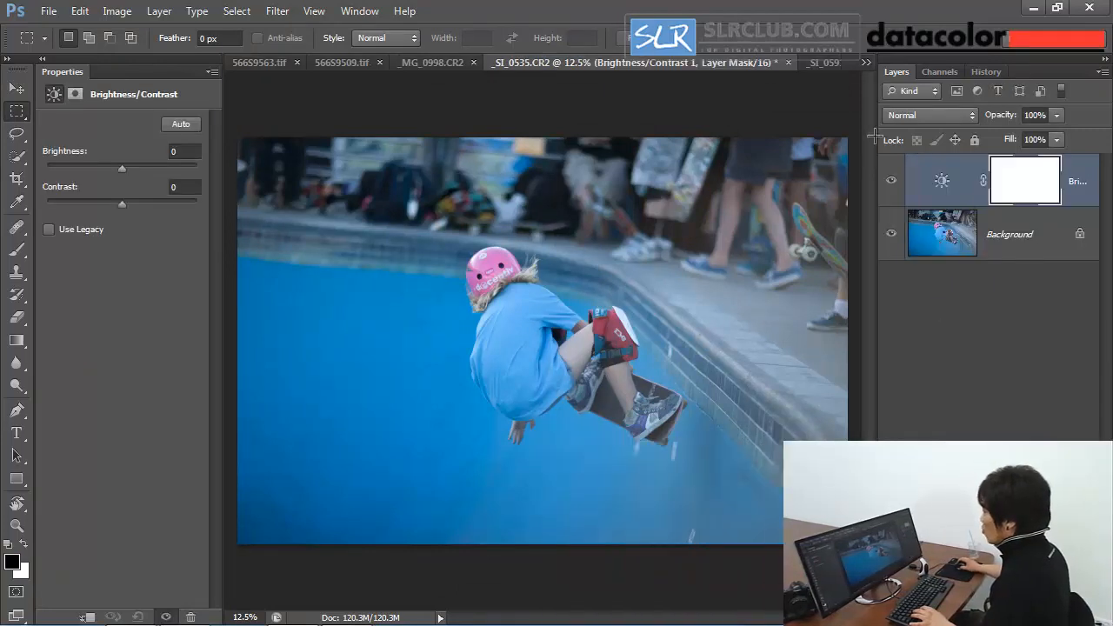
pyautogui.moveTo(129, 202); pyautogui.dragTo(152, 202)
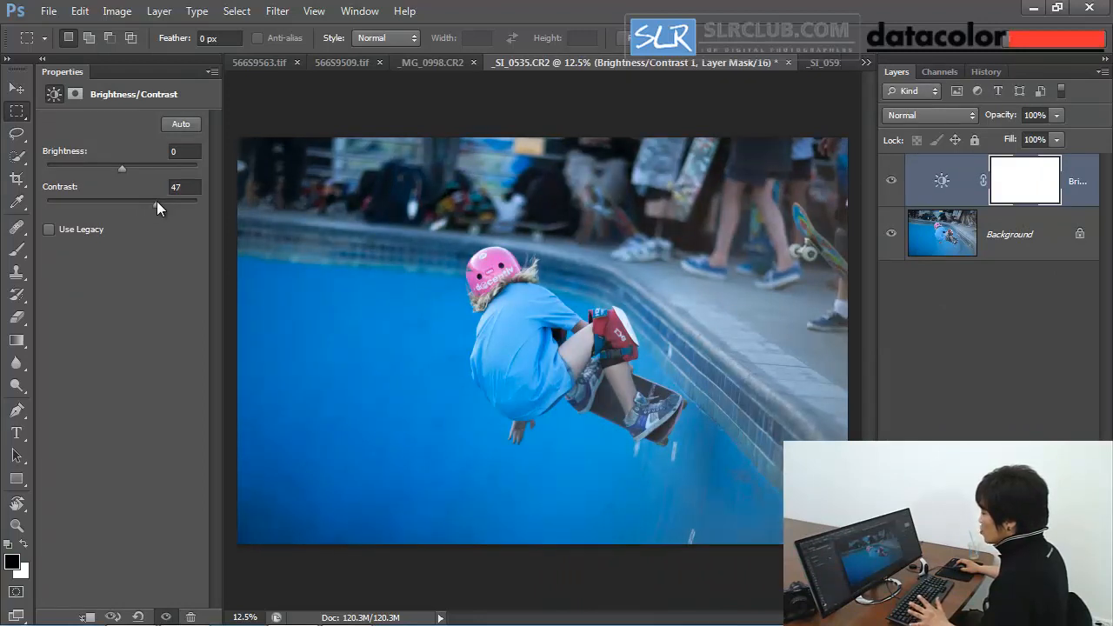
pyautogui.moveTo(156, 202); pyautogui.dragTo(152, 202)
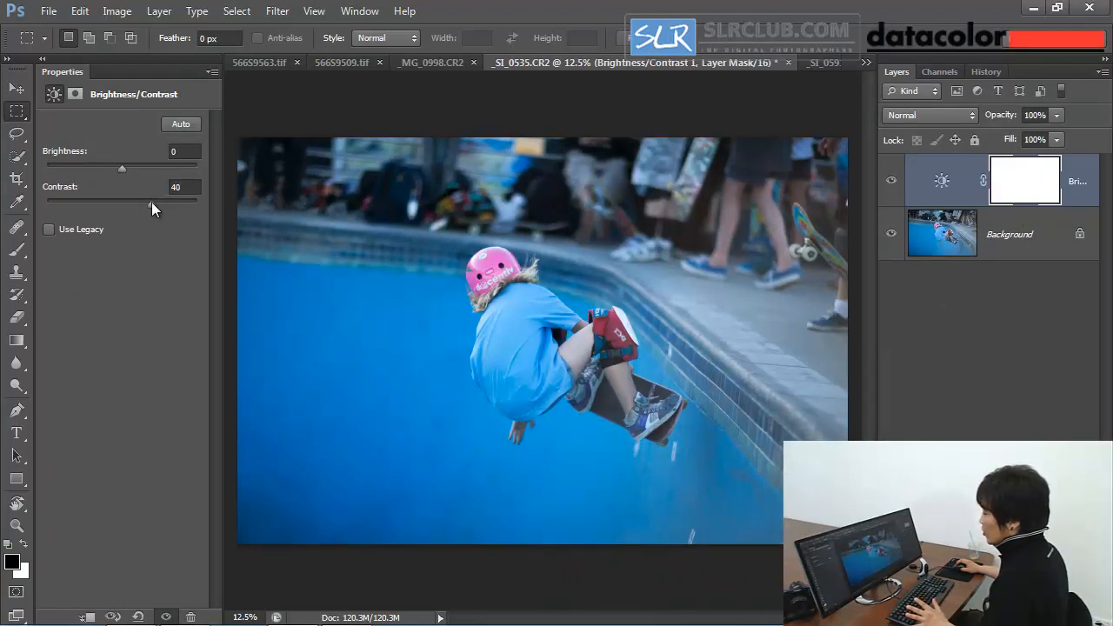
pyautogui.click(890, 180)
pyautogui.click(948, 183)
pyautogui.press('Delete')
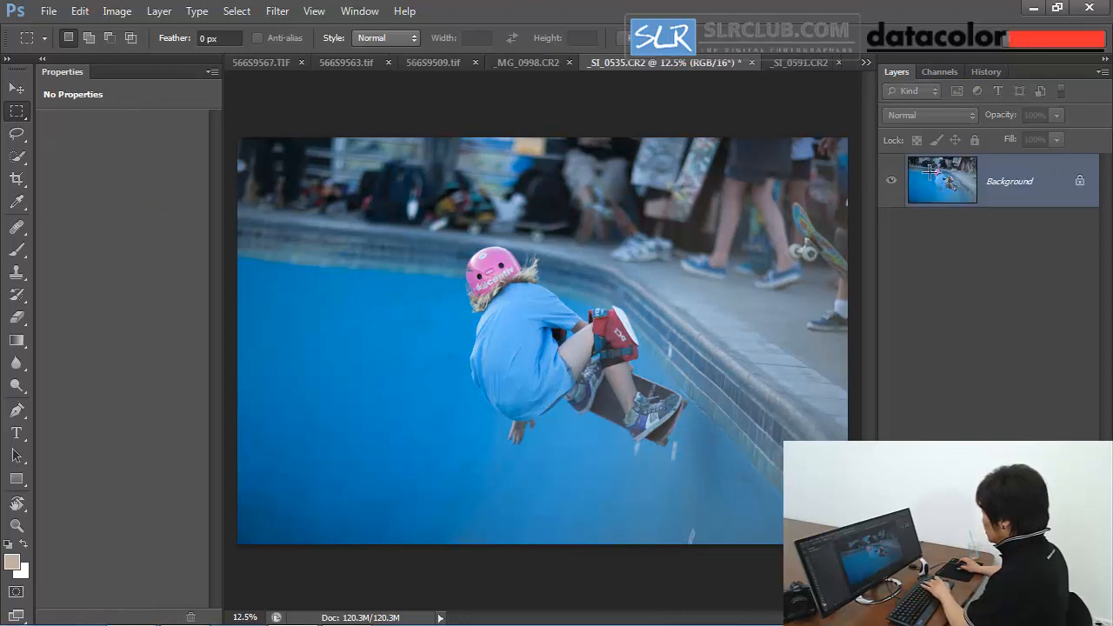
# Open the Smart Sharpen filter, check its preview at 25%, and cancel without applying it.
pyautogui.click(277, 10)
pyautogui.moveTo(441, 269)
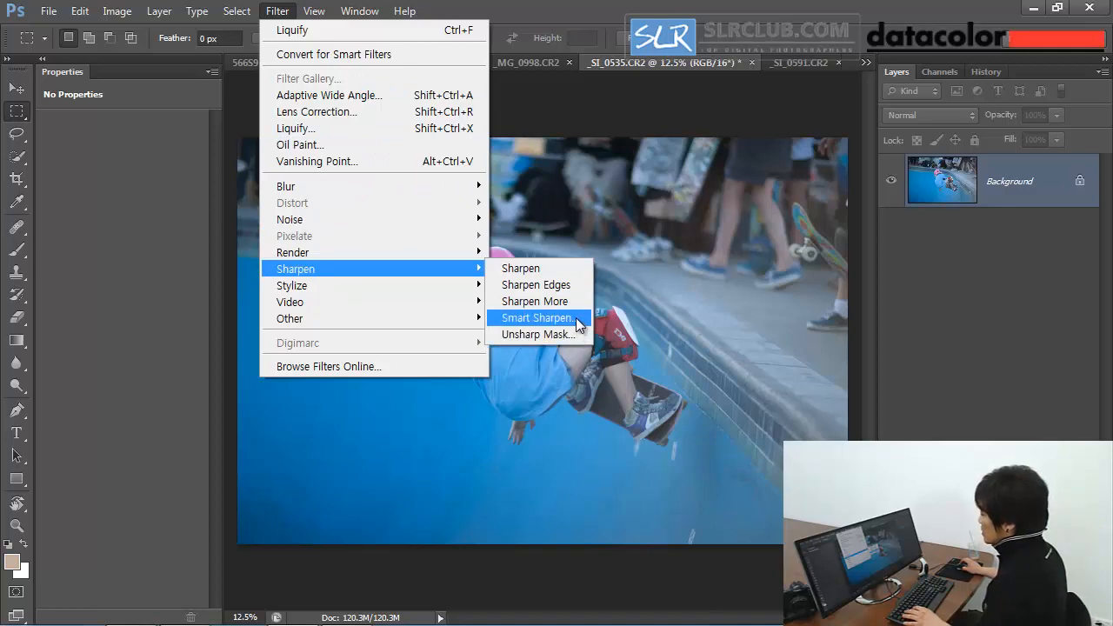
pyautogui.click(576, 320)
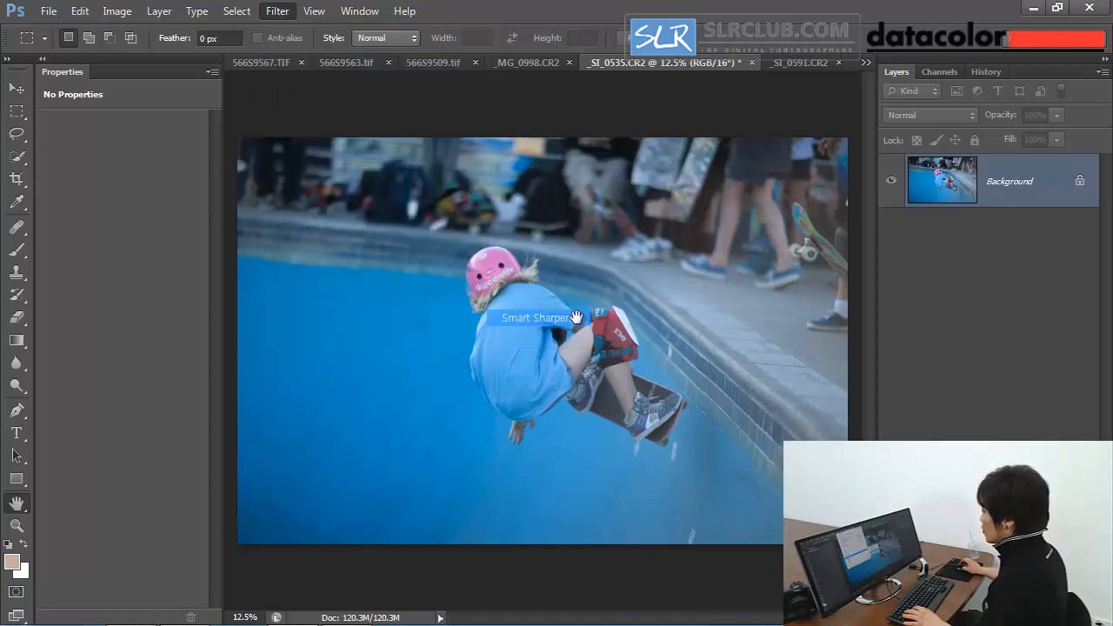
pyautogui.hotkey('ctrl', '-')
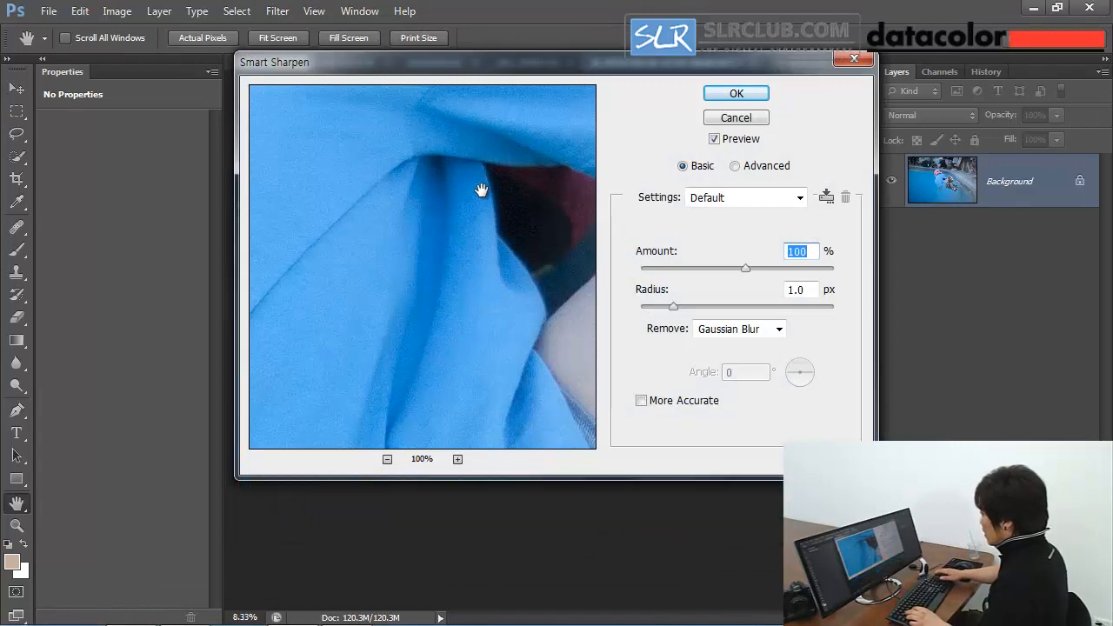
pyautogui.click(387, 459)
pyautogui.click(387, 459)
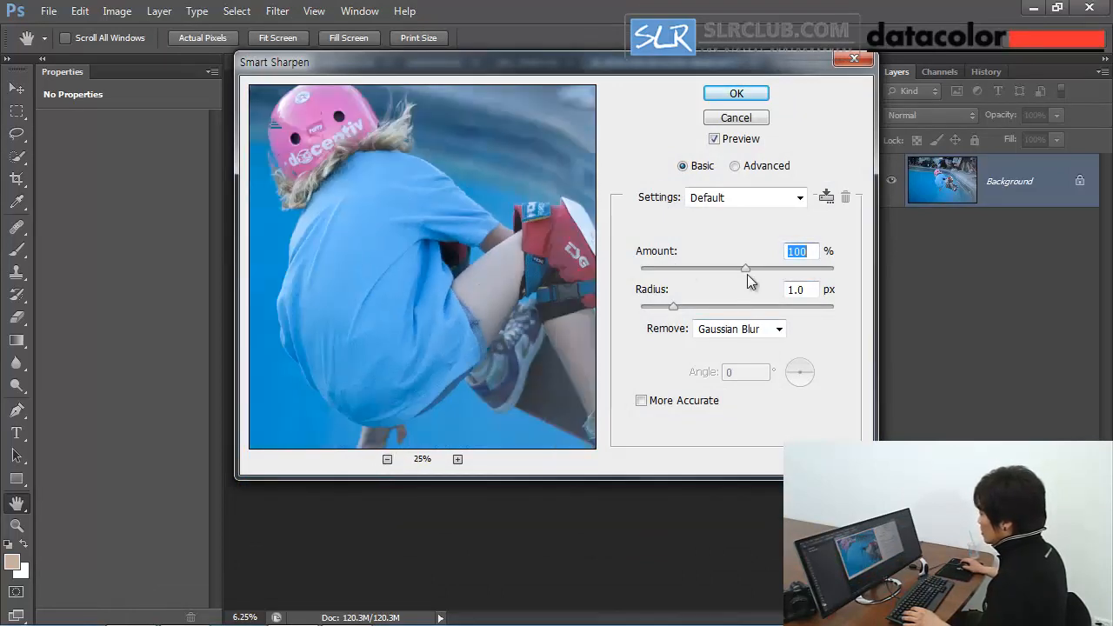
pyautogui.click(735, 119)
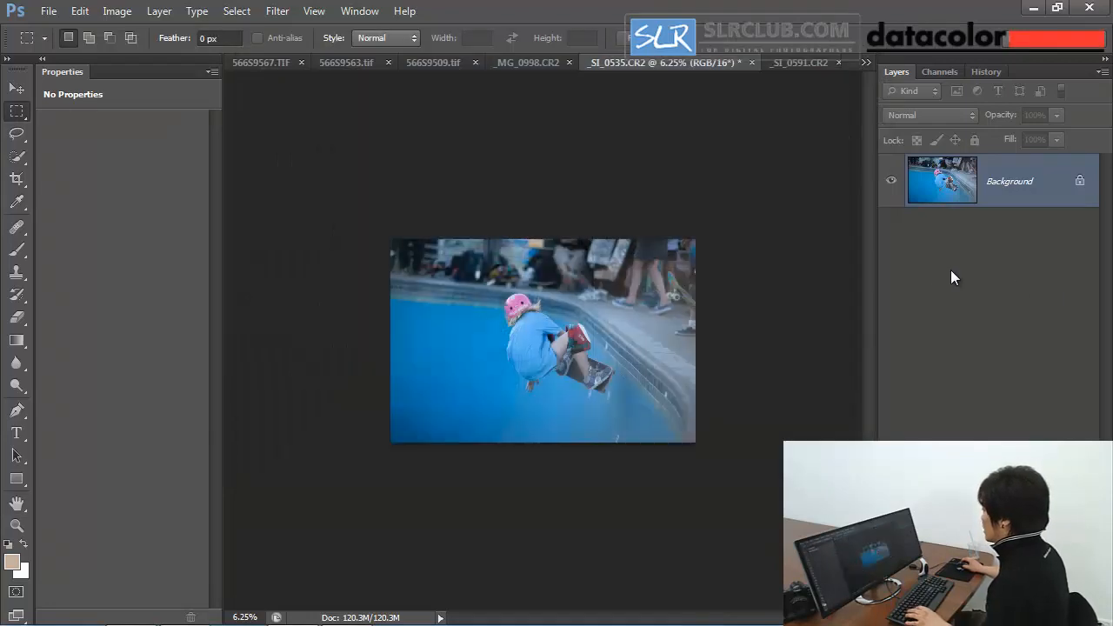
pyautogui.click(522, 303)
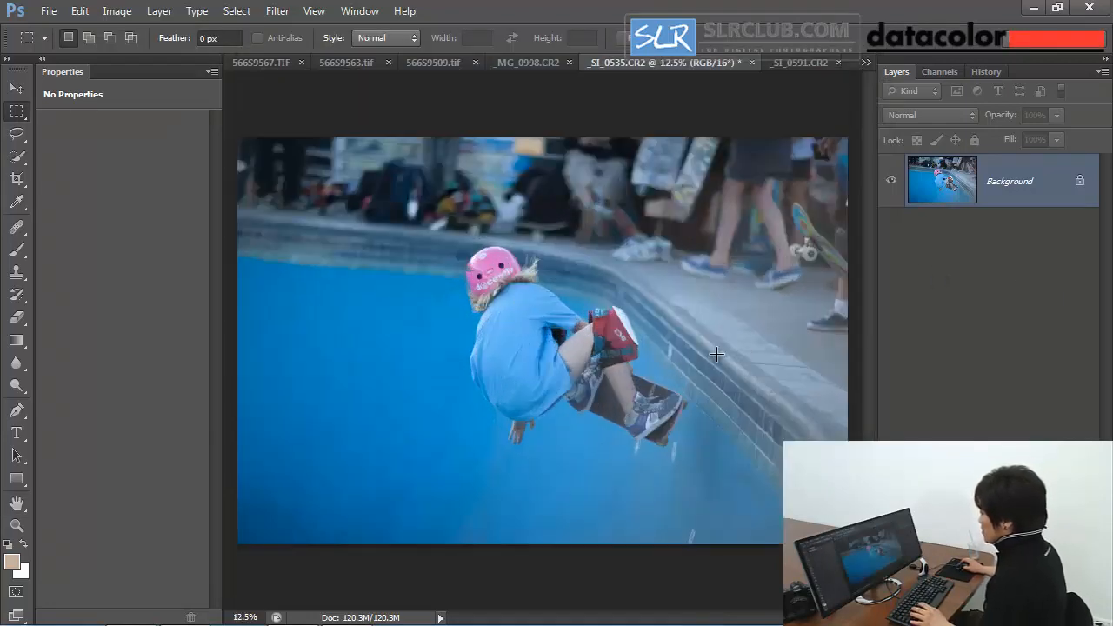
# Open the raw file _SI_0591 in Camera Raw, try the Clarity adjustment, and cancel without opening the image.
pyautogui.hotkey('ctrl', 'o')
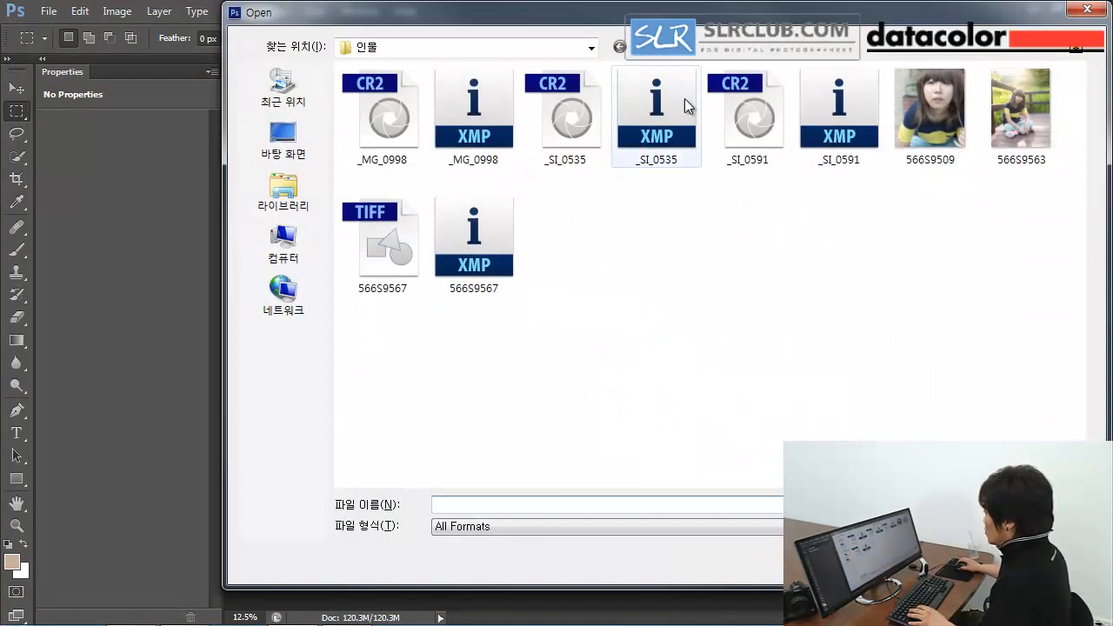
pyautogui.click(767, 126)
pyautogui.doubleClick(755, 122)
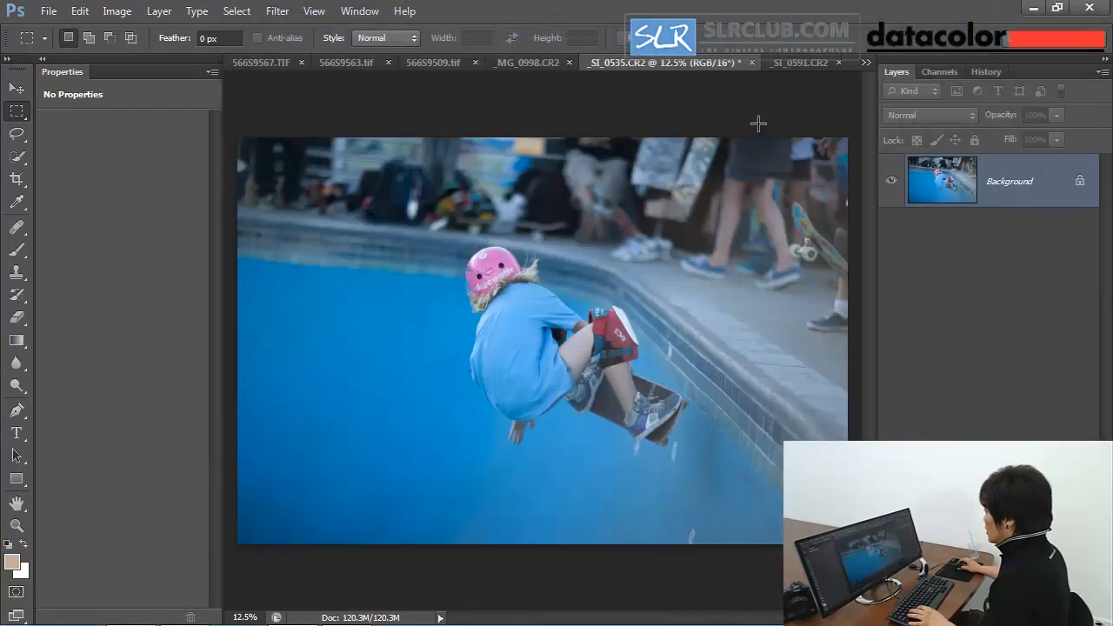
pyautogui.moveTo(1038, 280); pyautogui.dragTo(1043, 380)
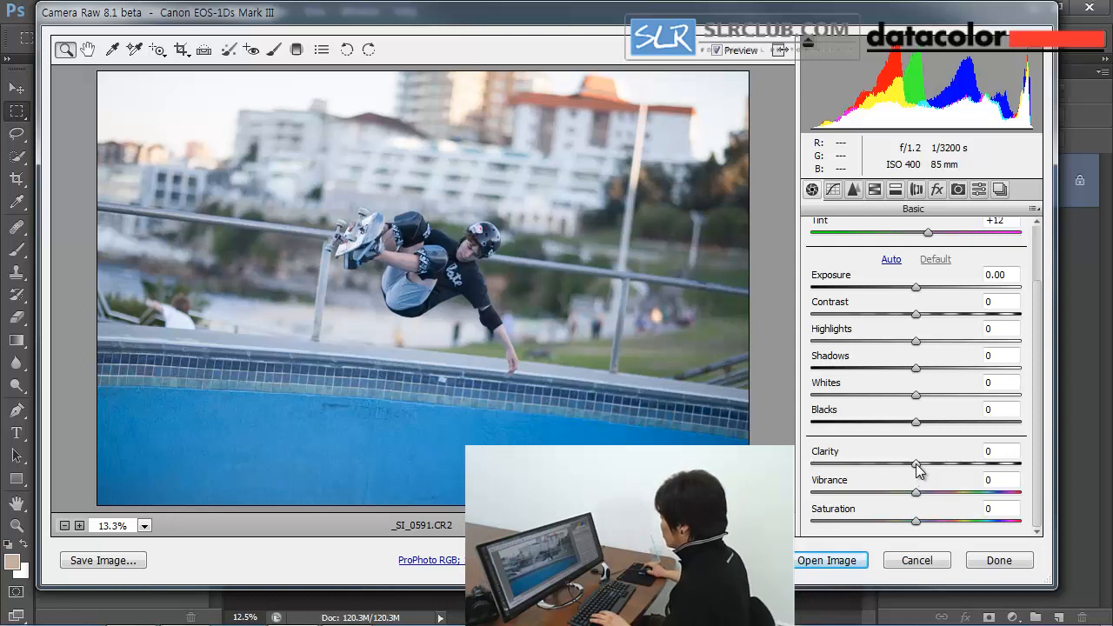
pyautogui.moveTo(915, 463)
pyautogui.mouseDown()
pyautogui.moveTo(956, 469)
pyautogui.moveTo(901, 463)
pyautogui.moveTo(947, 466)
pyautogui.moveTo(919, 474)
pyautogui.mouseUp()
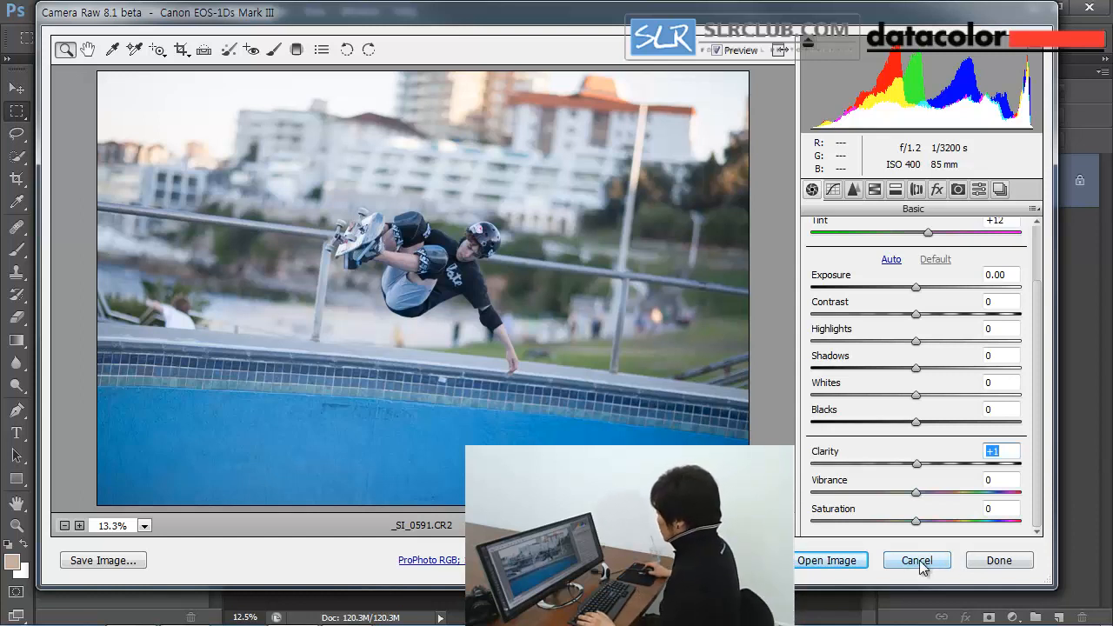
pyautogui.moveTo(917, 464); pyautogui.dragTo(945, 463)
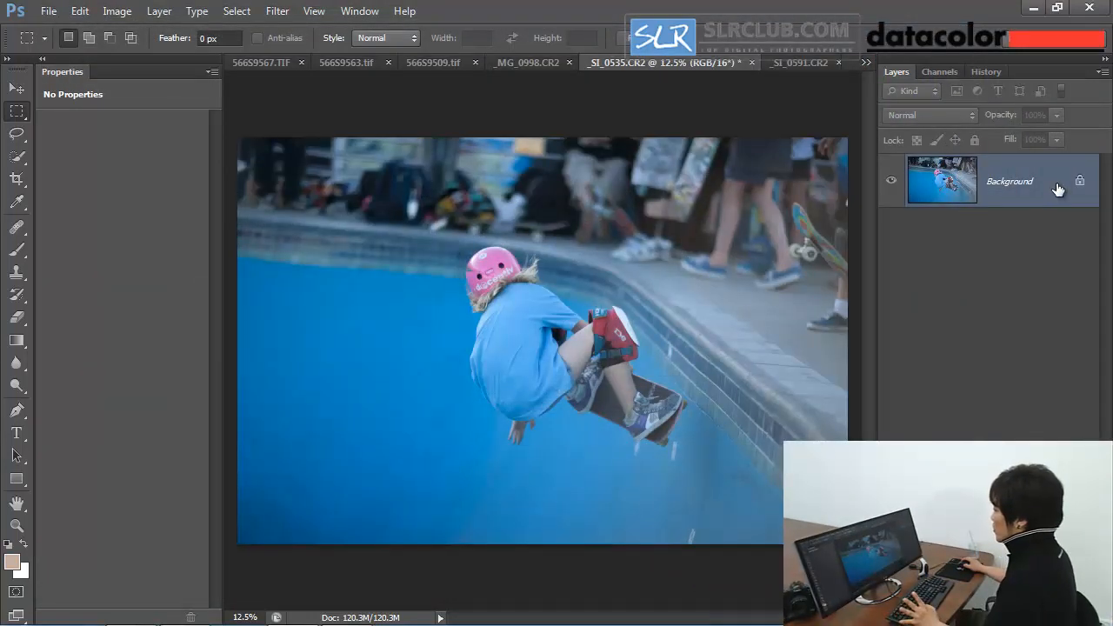
# Load the RGB channel's luminosity as a selection and invert it to target the photo's dark areas.
pyautogui.click(942, 72)
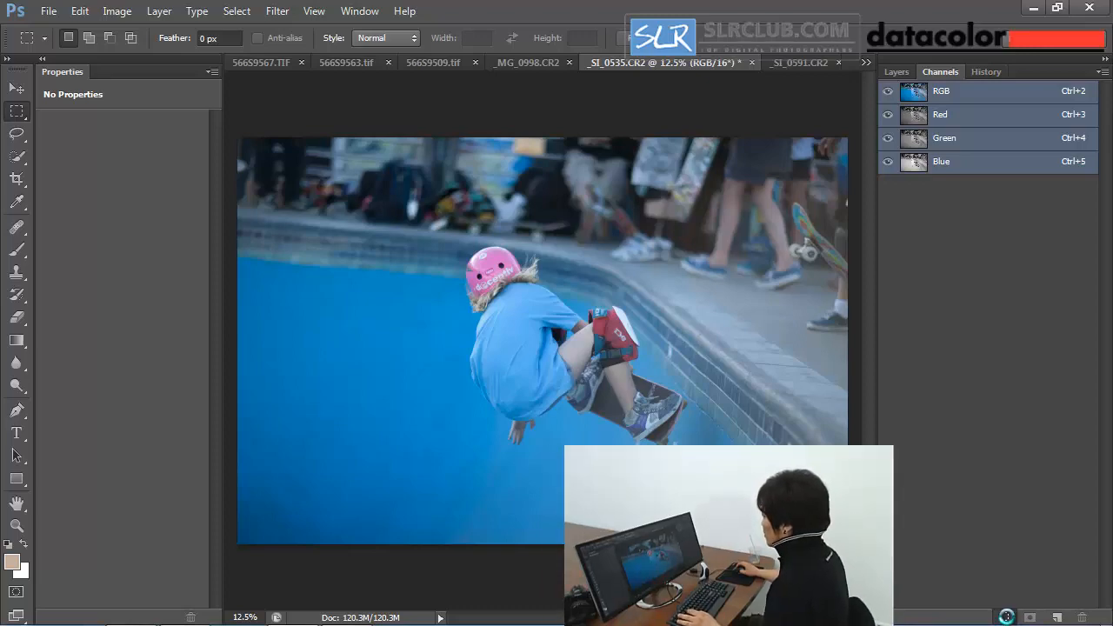
pyautogui.click(1006, 618)
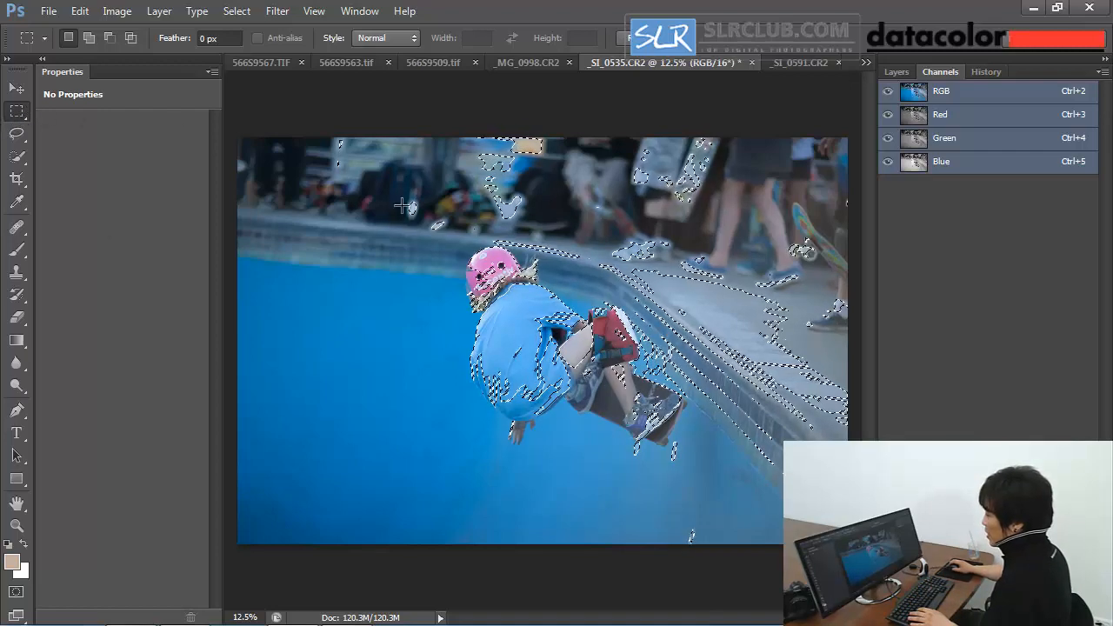
pyautogui.rightClick(428, 288)
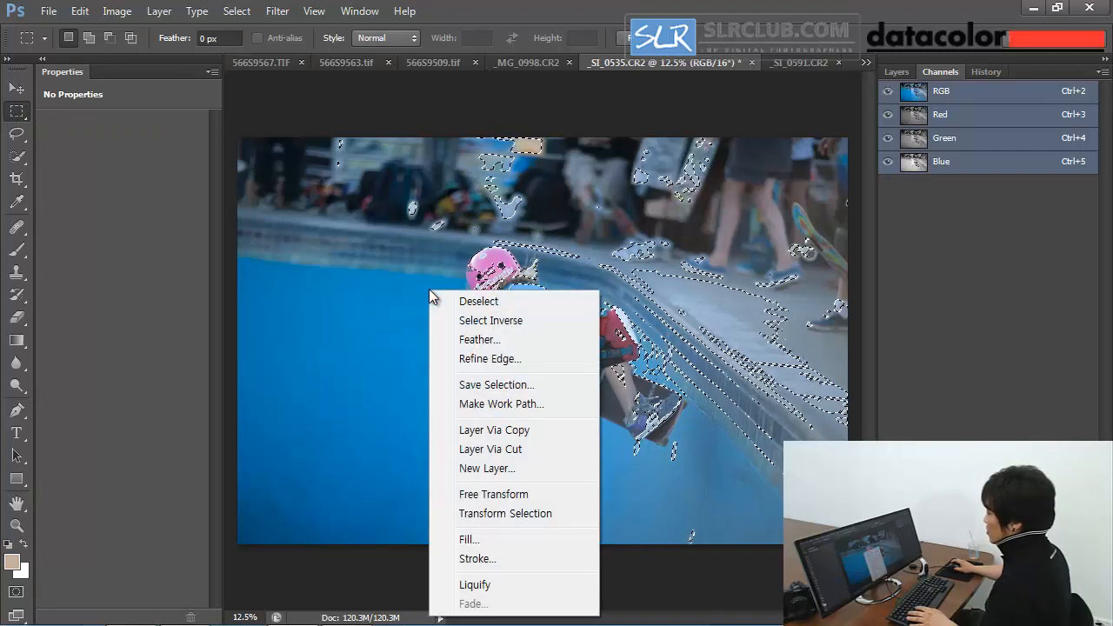
pyautogui.click(550, 325)
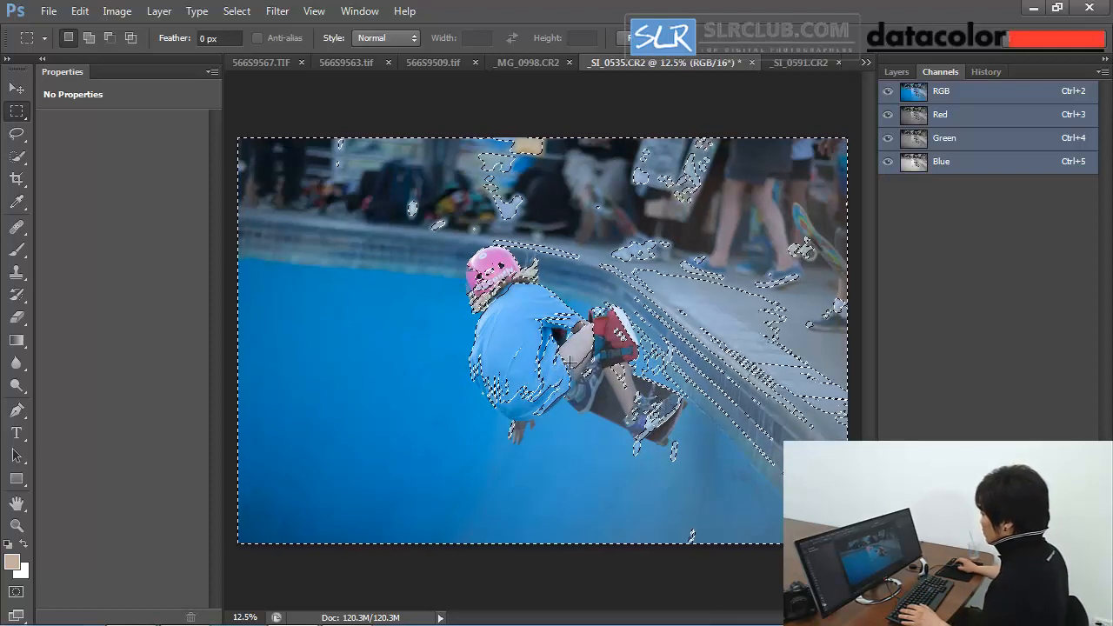
# Copy the selected dark areas to a new layer, hide the Background, and duplicate the new layer twice.
pyautogui.click(895, 73)
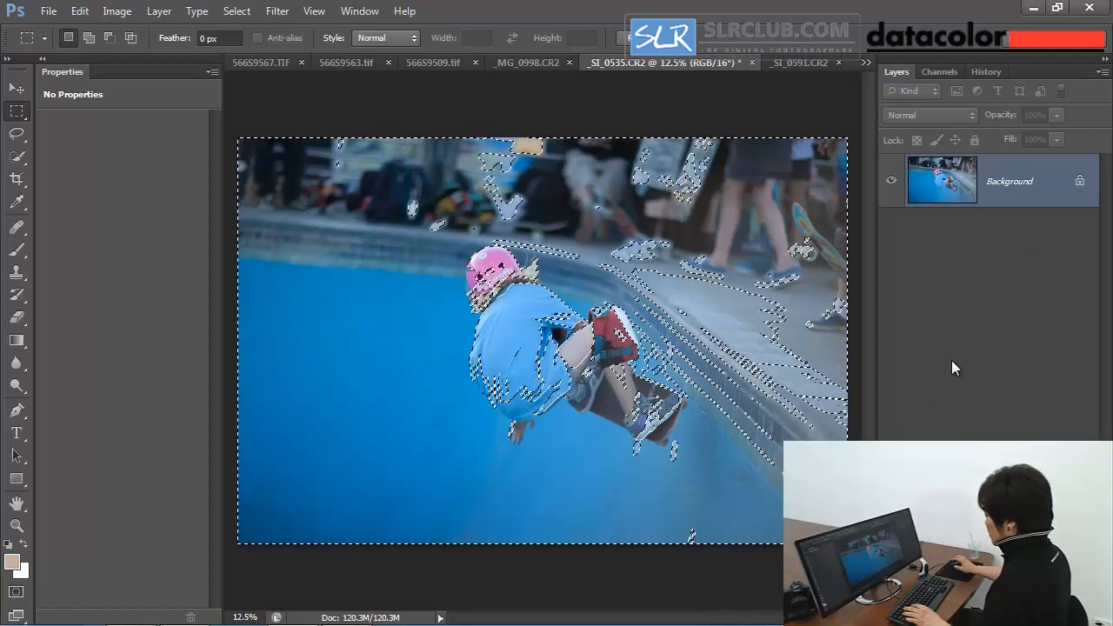
pyautogui.hotkey('ctrl', 'j')
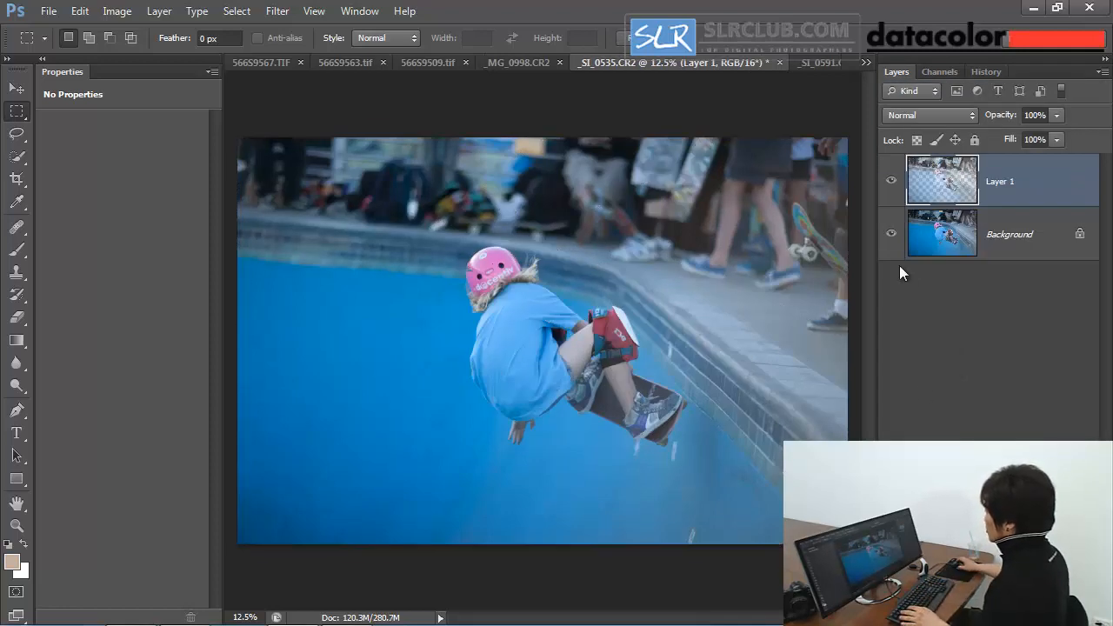
pyautogui.click(890, 234)
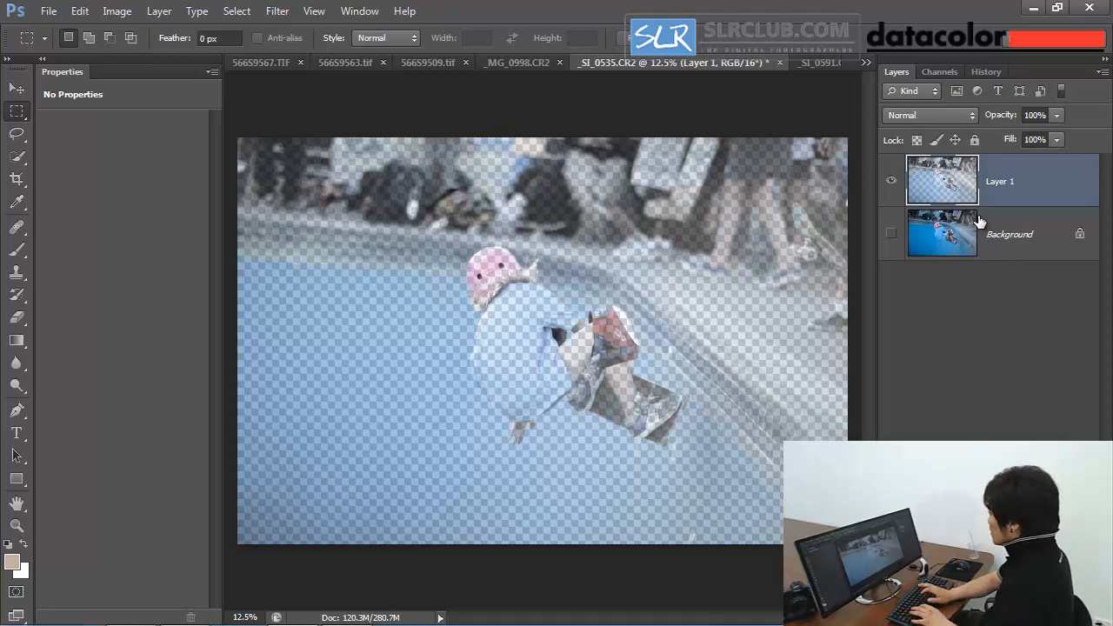
pyautogui.hotkey('ctrl', 'j')
pyautogui.hotkey('ctrl', 'j')
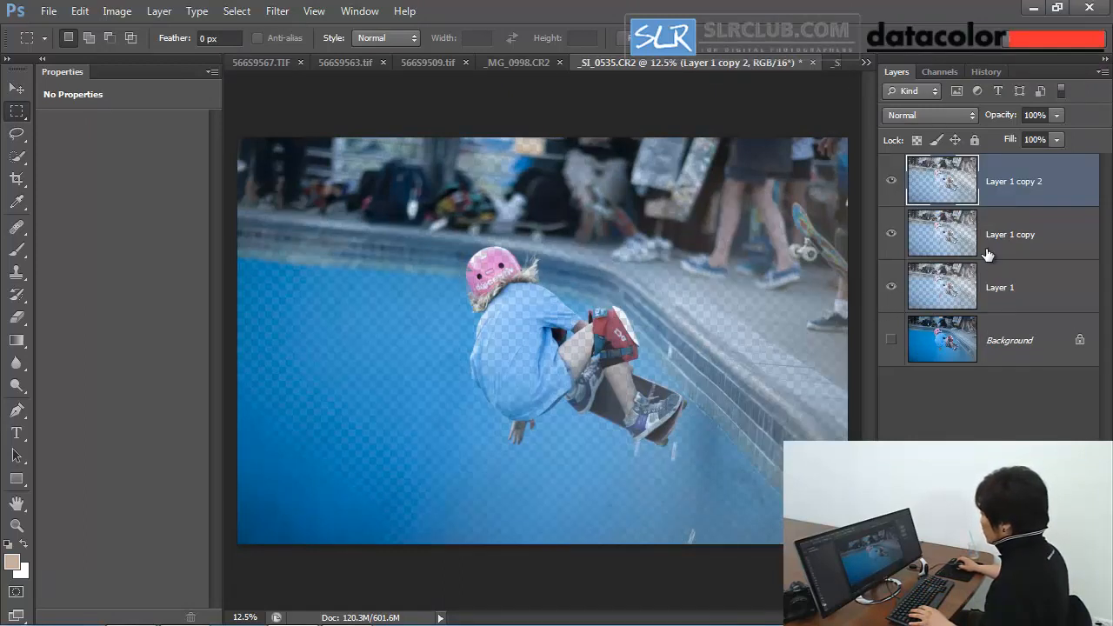
# Hide Layer 1 and its two copies, and make the Background layer visible and active.
pyautogui.click(890, 180)
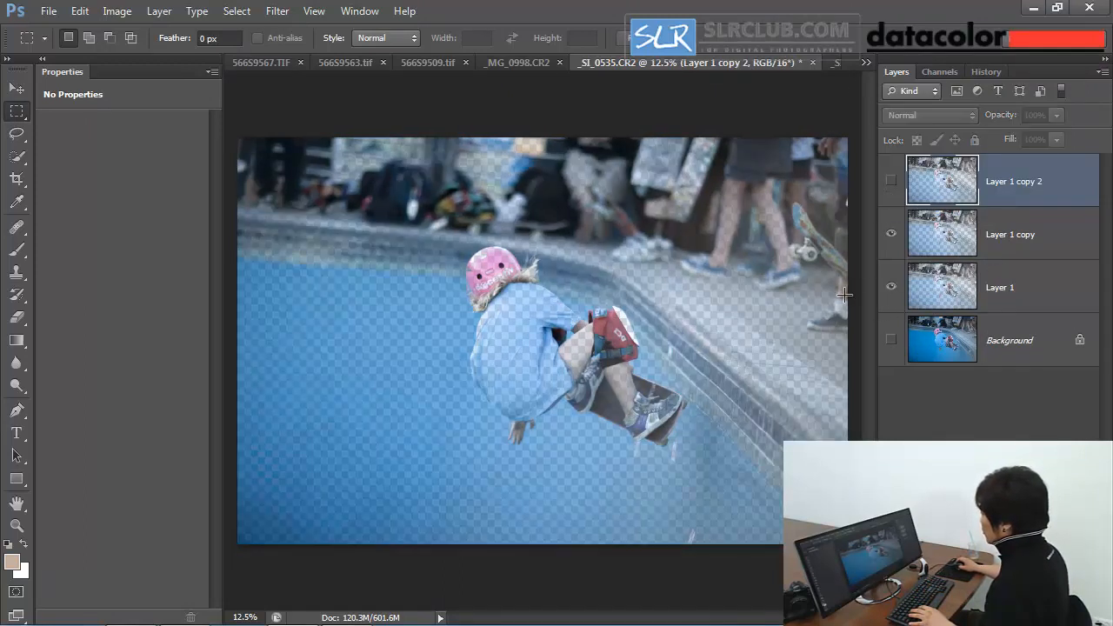
pyautogui.click(890, 233)
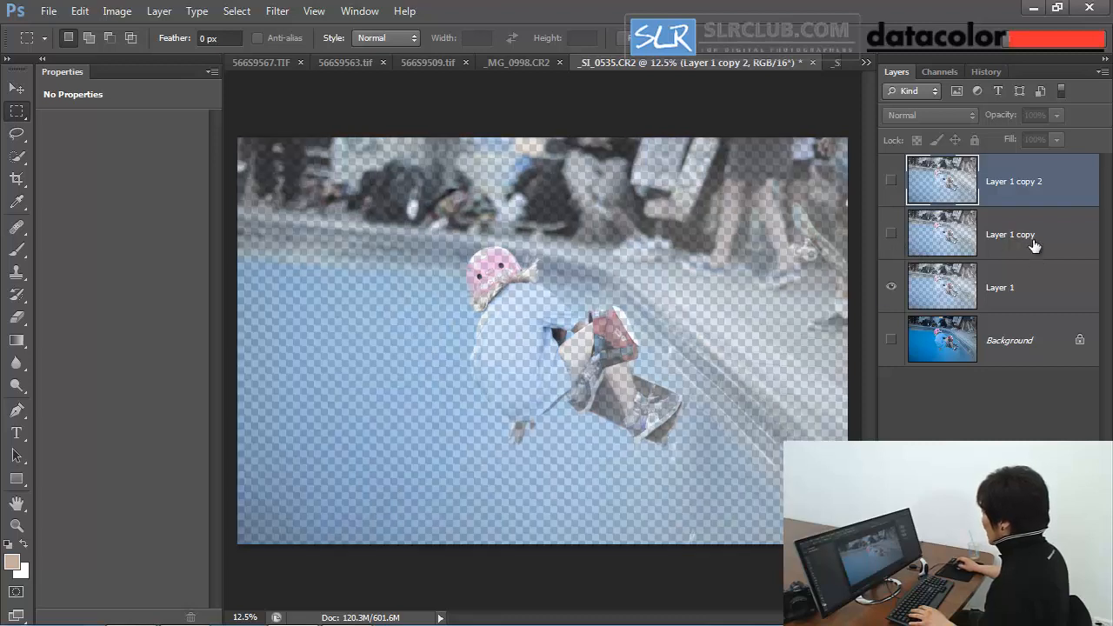
pyautogui.keyDown('ctrl'); pyautogui.click(1027, 236); pyautogui.keyUp('ctrl')
pyautogui.click(999, 340)
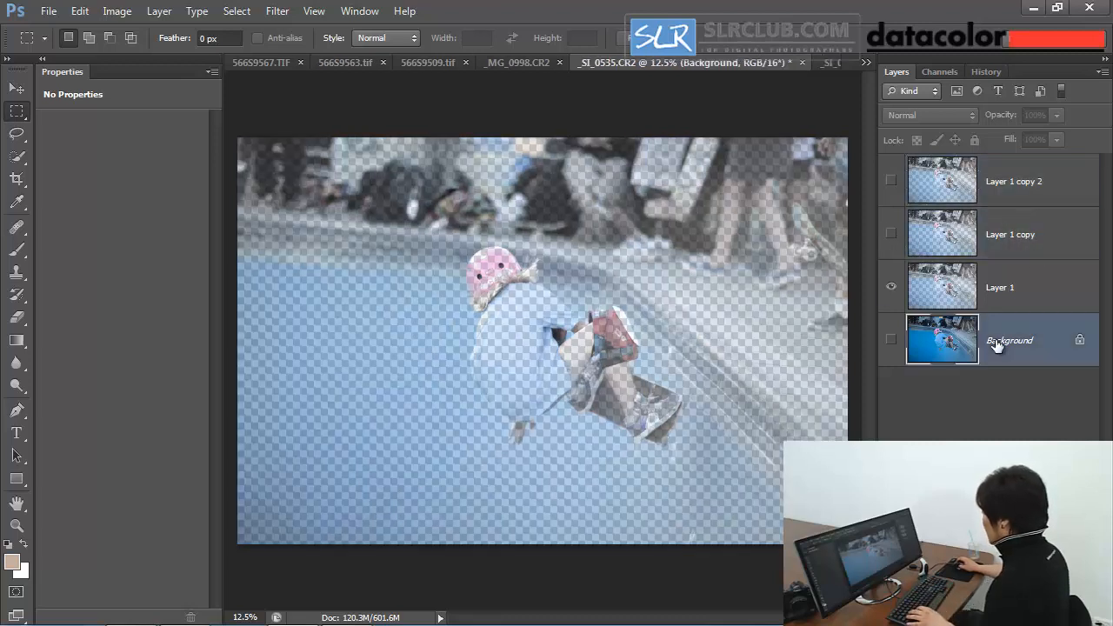
pyautogui.click(890, 340)
pyautogui.click(888, 283)
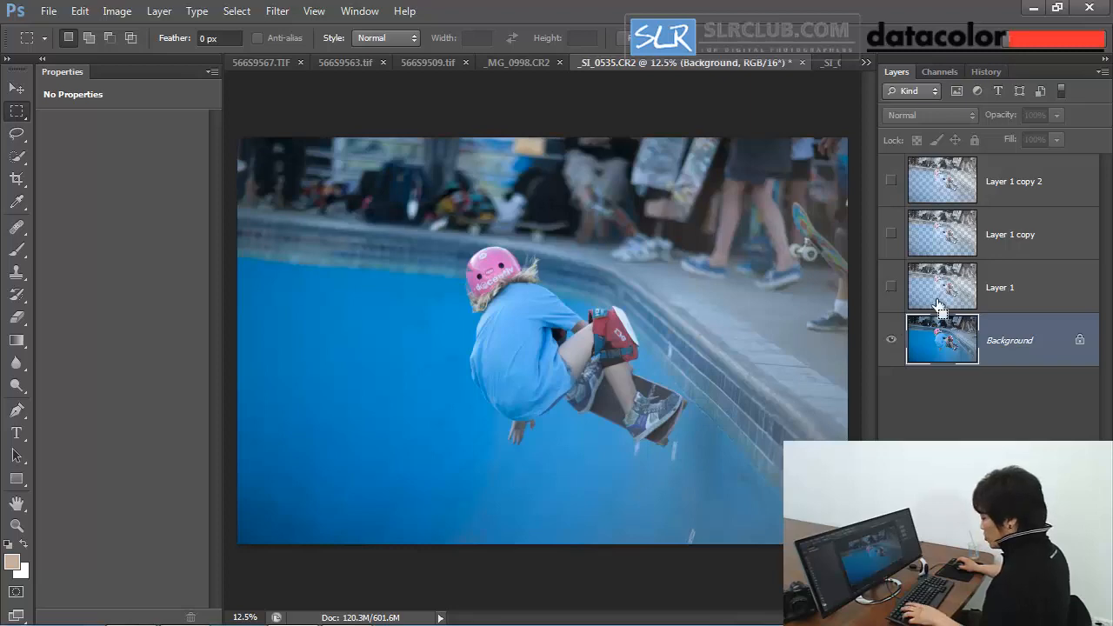
# Load Layer 1's transparency as an inverted selection, copy those bright areas of the Background to a new layer, and duplicate it twice.
pyautogui.keyDown('ctrl'); pyautogui.click(942, 301); pyautogui.keyUp('ctrl')
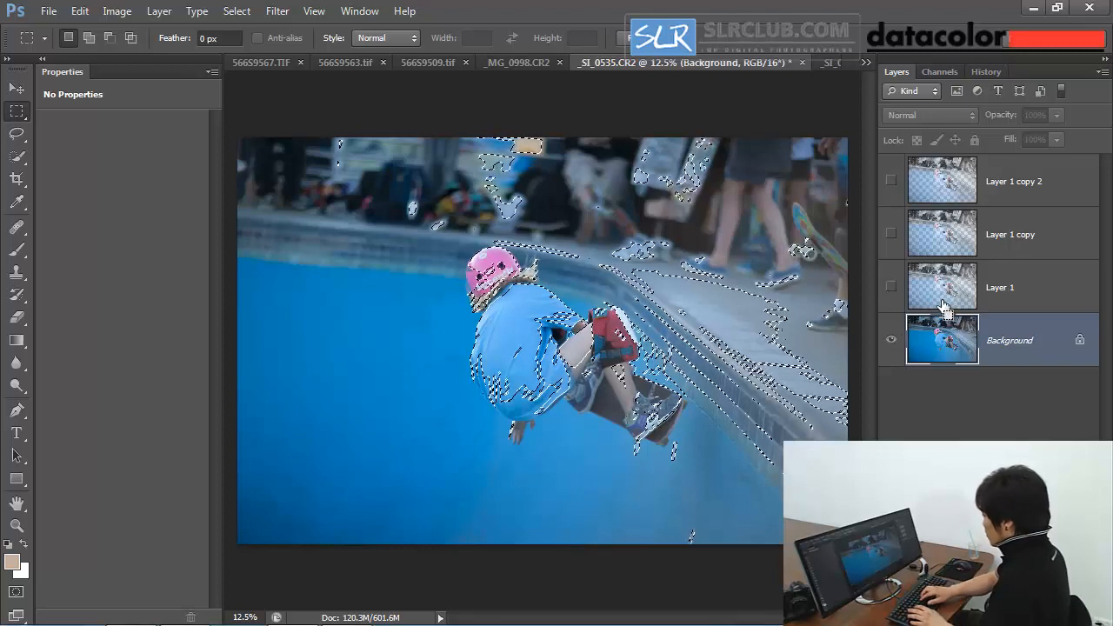
pyautogui.hotkey('ctrl', 'j')
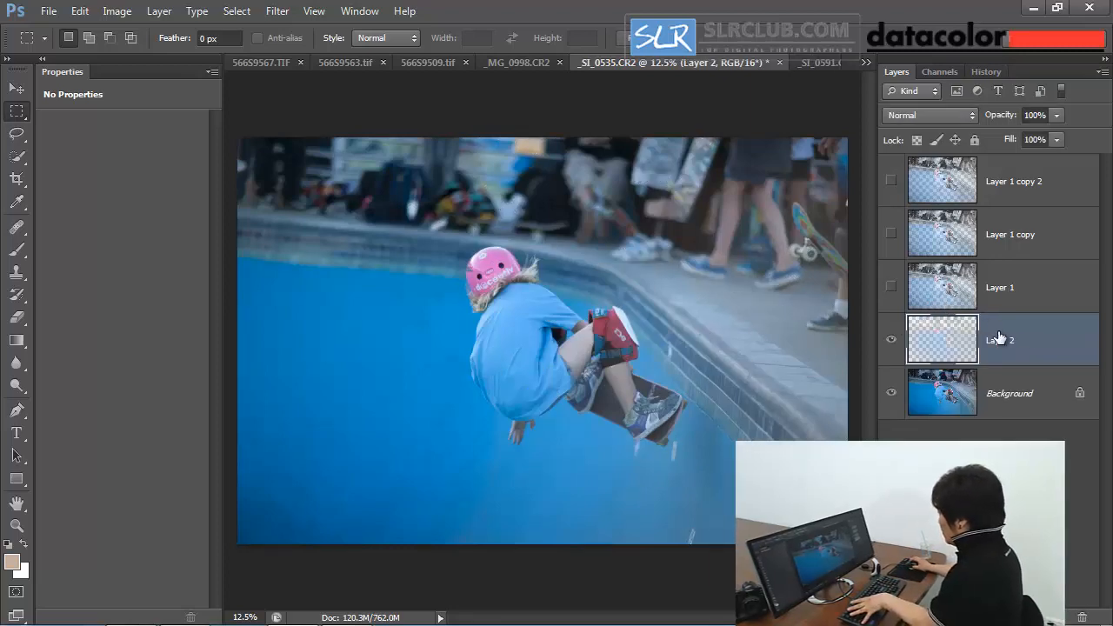
pyautogui.hotkey('ctrl', 'j')
pyautogui.hotkey('ctrl', 'j')
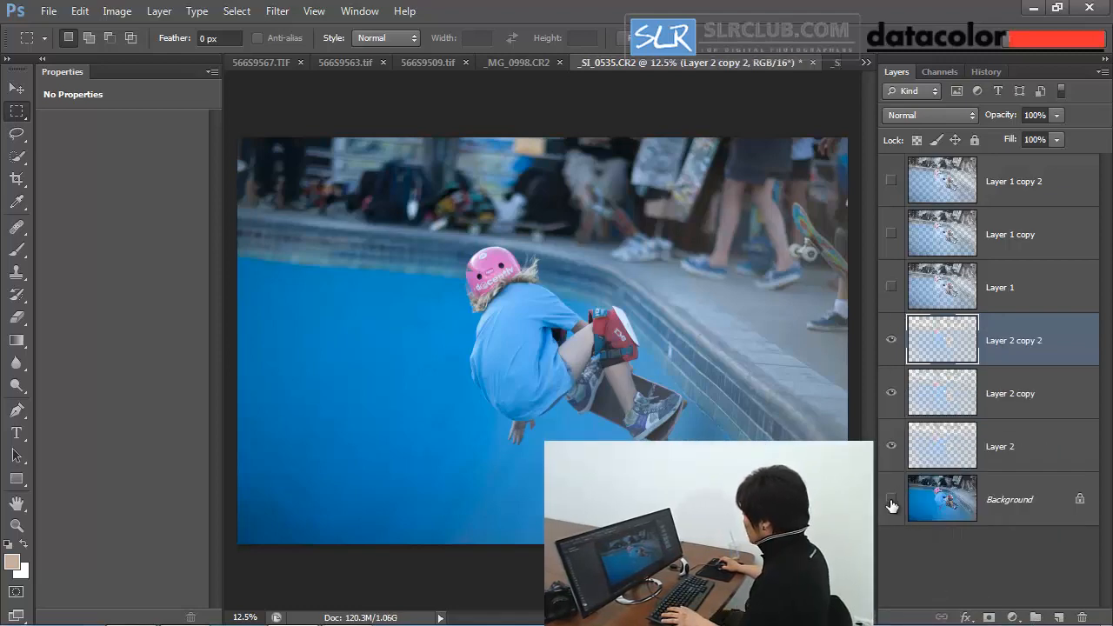
# Hide the Background and show Layer 1 with its two copies to view the combined dark and bright layers.
pyautogui.click(890, 499)
pyautogui.click(890, 287)
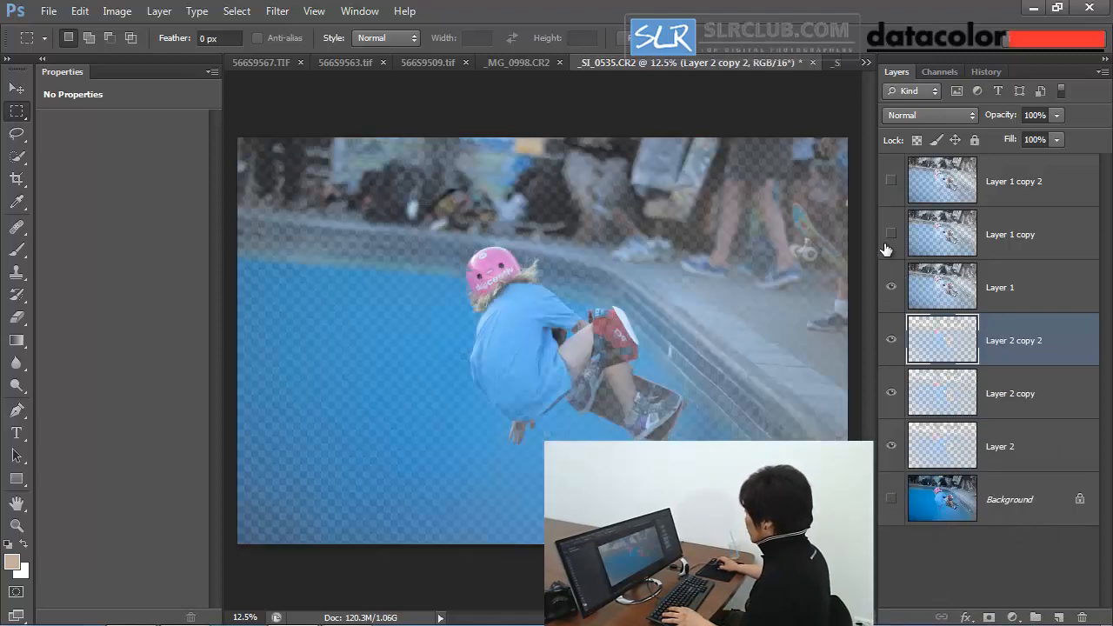
pyautogui.click(890, 234)
pyautogui.click(890, 180)
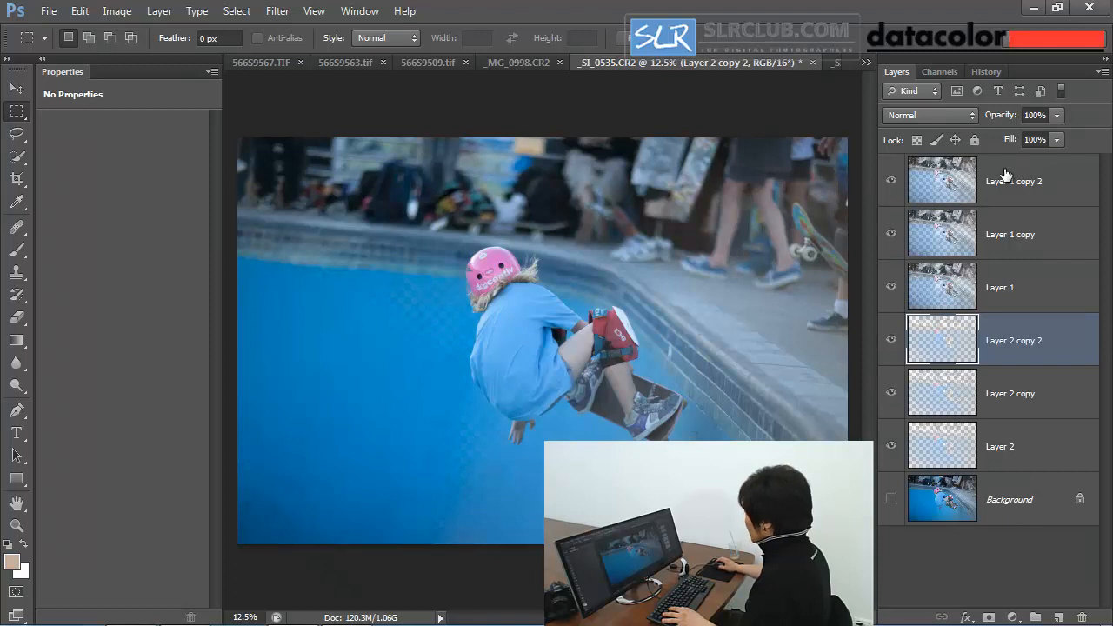
# Hide both copies of Layer 1 and both copies of Layer 2 to view only the two original luminosity layers.
pyautogui.click(890, 180)
pyautogui.click(890, 234)
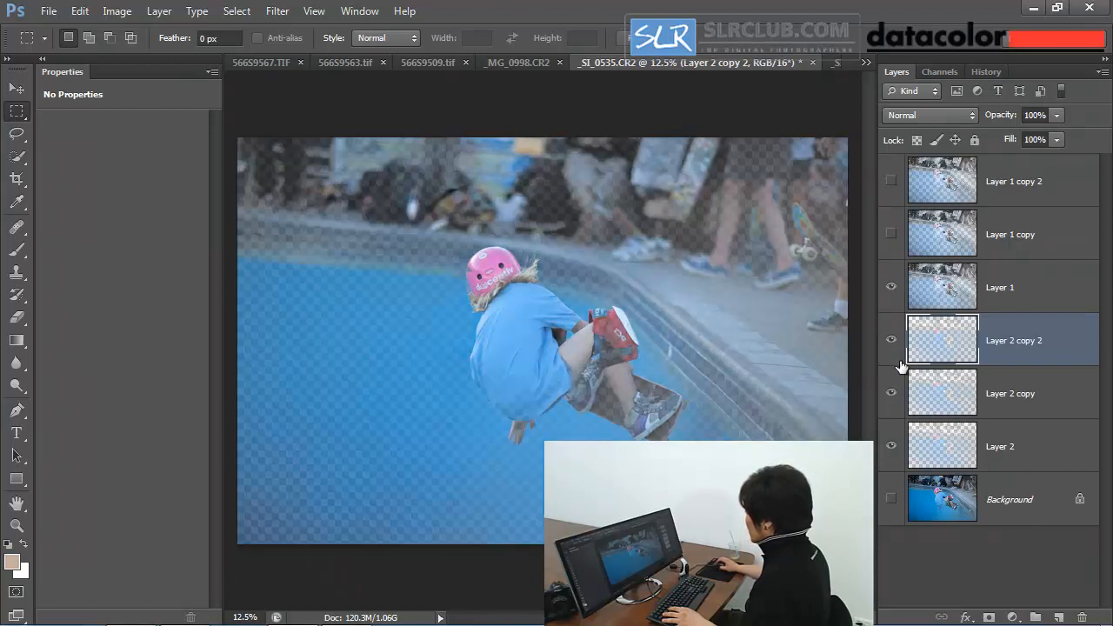
pyautogui.click(890, 340)
pyautogui.click(891, 393)
# Delete all the luminosity layers except Layer 1 copy, keeping the Background.
pyautogui.click(1028, 286)
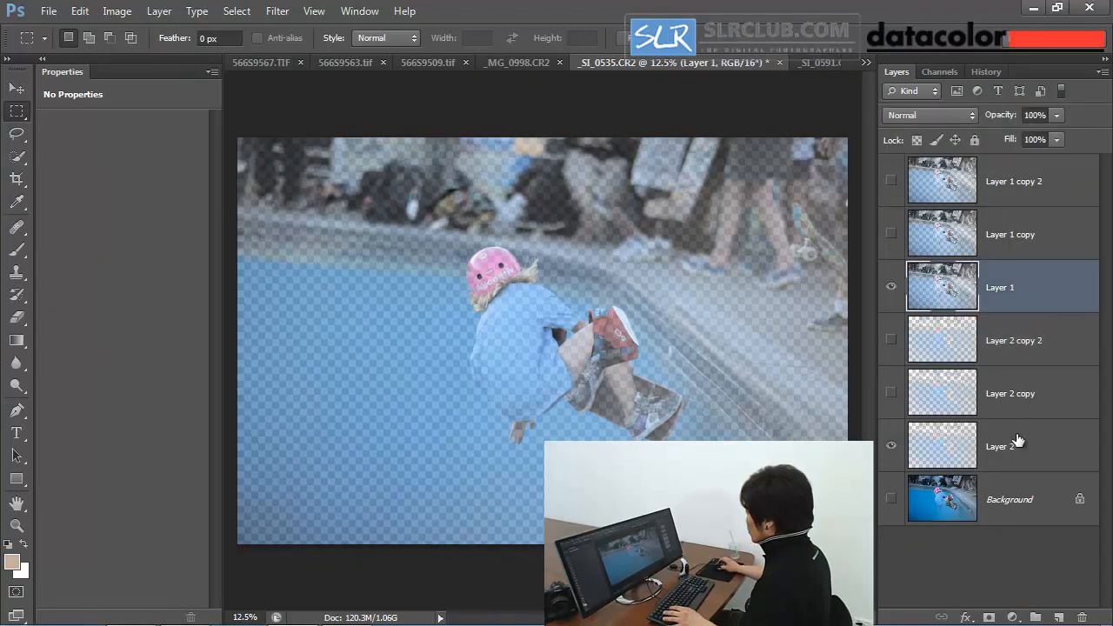
pyautogui.keyDown('ctrl'); pyautogui.click(1025, 441); pyautogui.keyUp('ctrl')
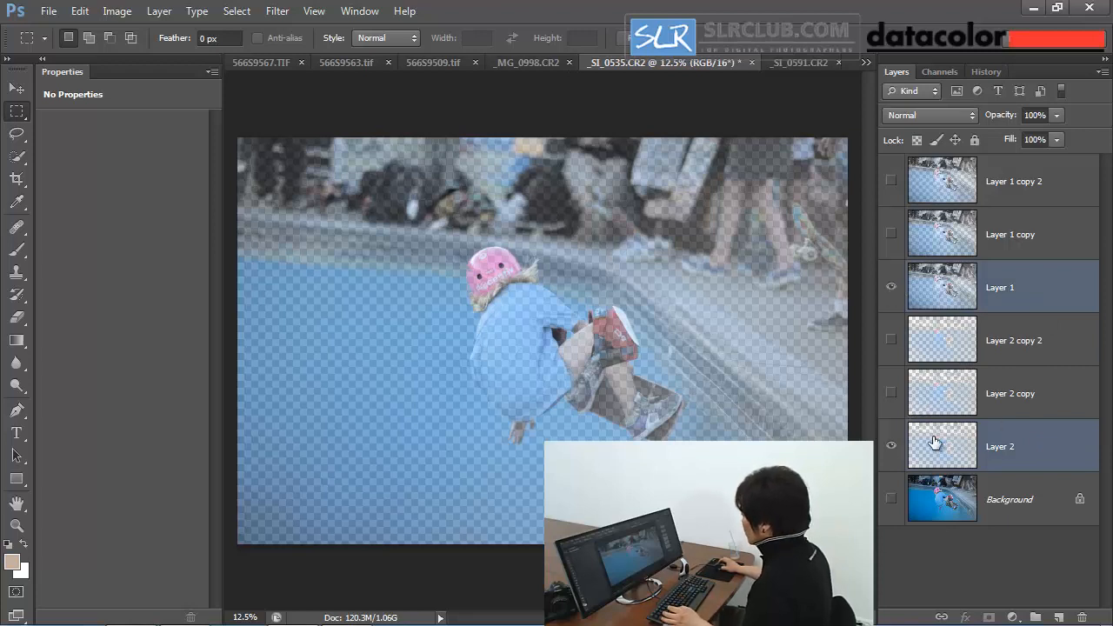
pyautogui.keyDown('ctrl'); pyautogui.click(1002, 398); pyautogui.keyUp('ctrl')
pyautogui.keyDown('ctrl'); pyautogui.click(1002, 338); pyautogui.keyUp('ctrl')
pyautogui.keyDown('ctrl'); pyautogui.click(989, 247); pyautogui.keyUp('ctrl')
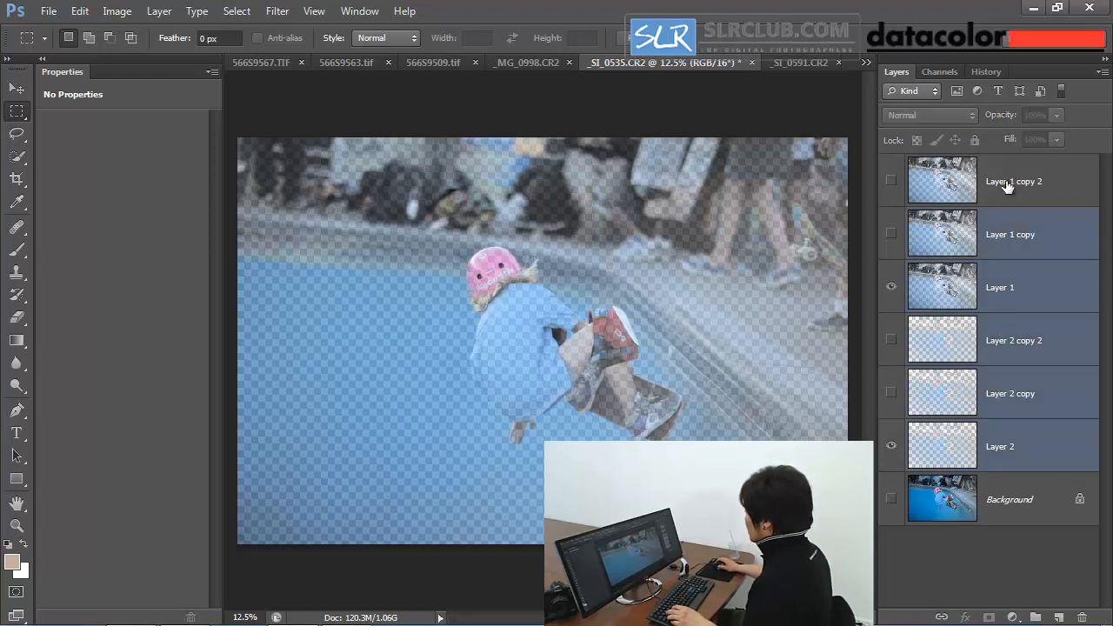
pyautogui.keyDown('ctrl'); pyautogui.click(999, 180); pyautogui.keyUp('ctrl')
pyautogui.keyDown('ctrl'); pyautogui.click(995, 233); pyautogui.keyUp('ctrl')
pyautogui.press('Delete')
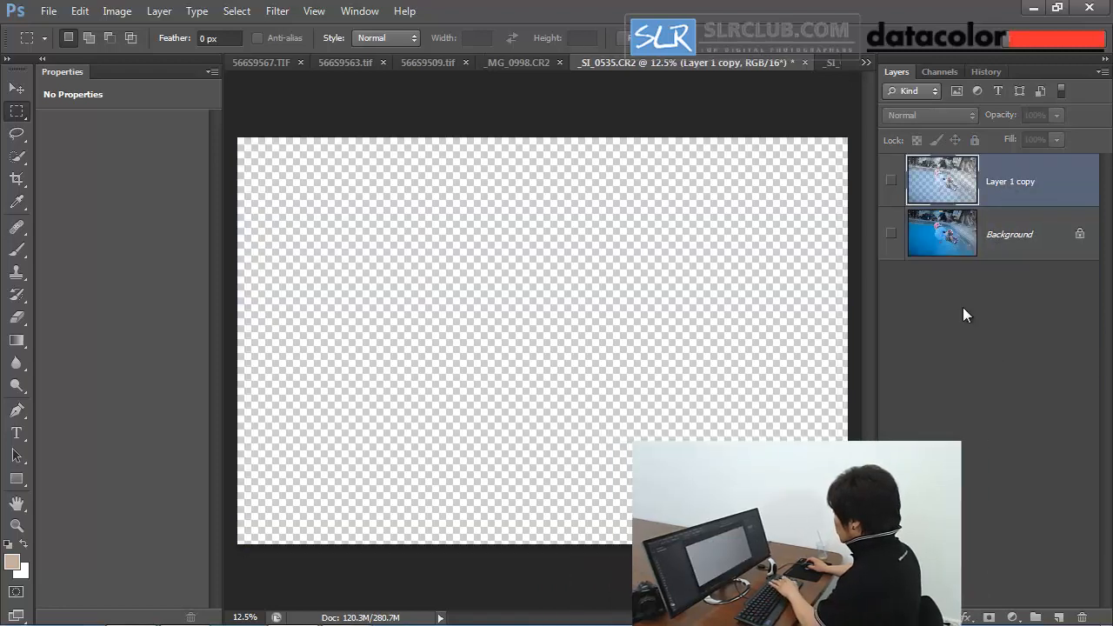
# Make the Background and Layer 1 copy visible, checking Layer 1 copy once with the Background hidden.
pyautogui.click(890, 227)
pyautogui.click(892, 182)
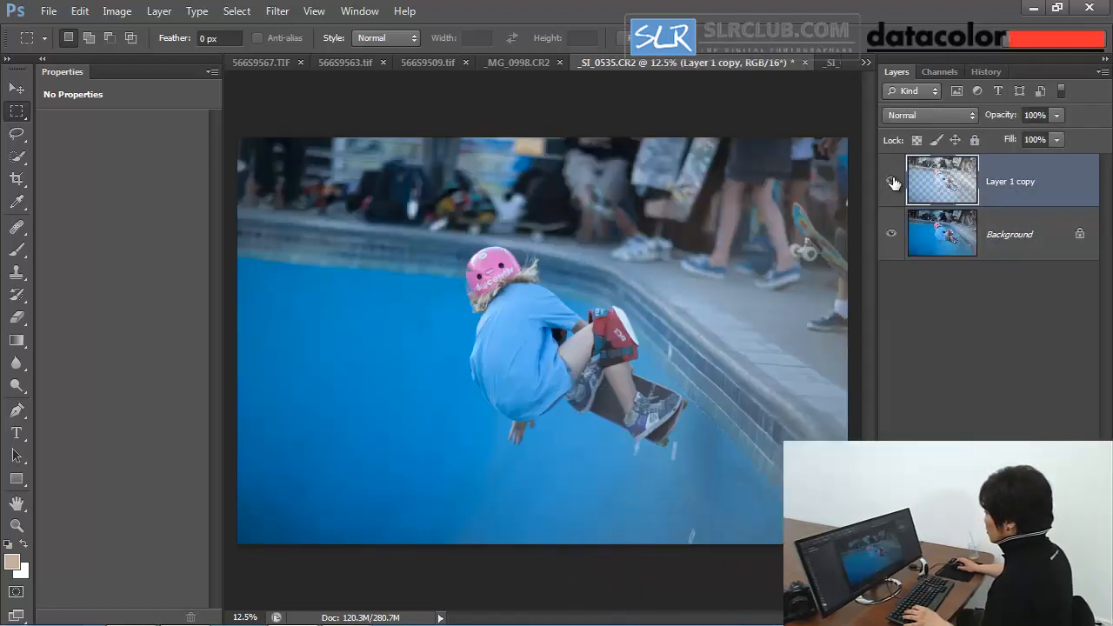
pyautogui.click(890, 233)
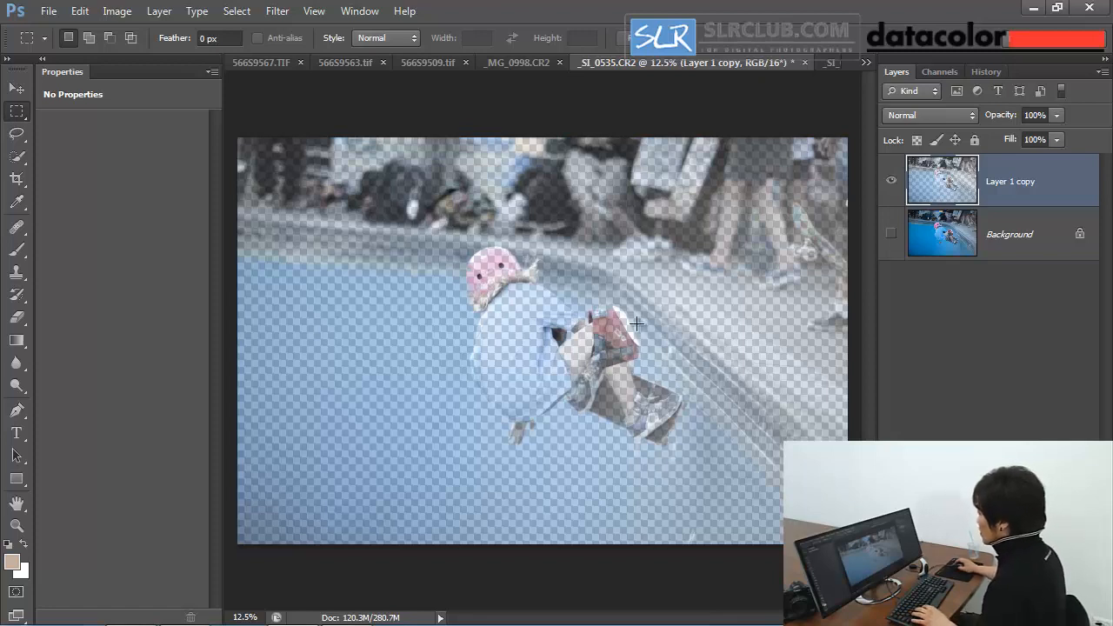
pyautogui.click(890, 232)
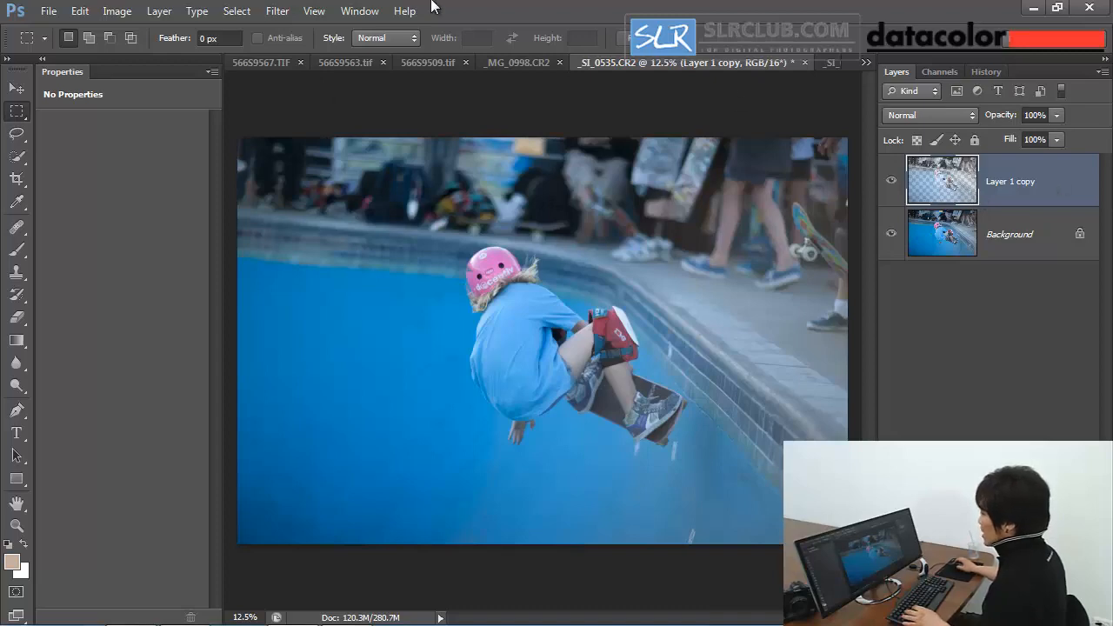
# Start Smart Sharpen on Layer 1 copy with an Amount of 250% and a Radius of 0.8 px.
pyautogui.click(279, 11)
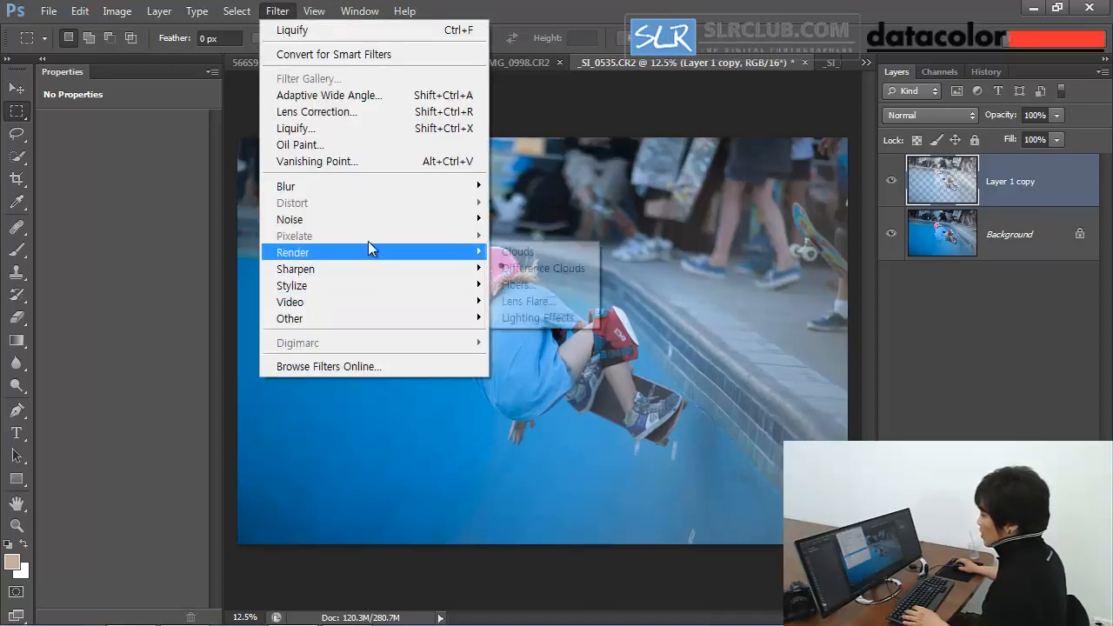
pyautogui.moveTo(358, 270)
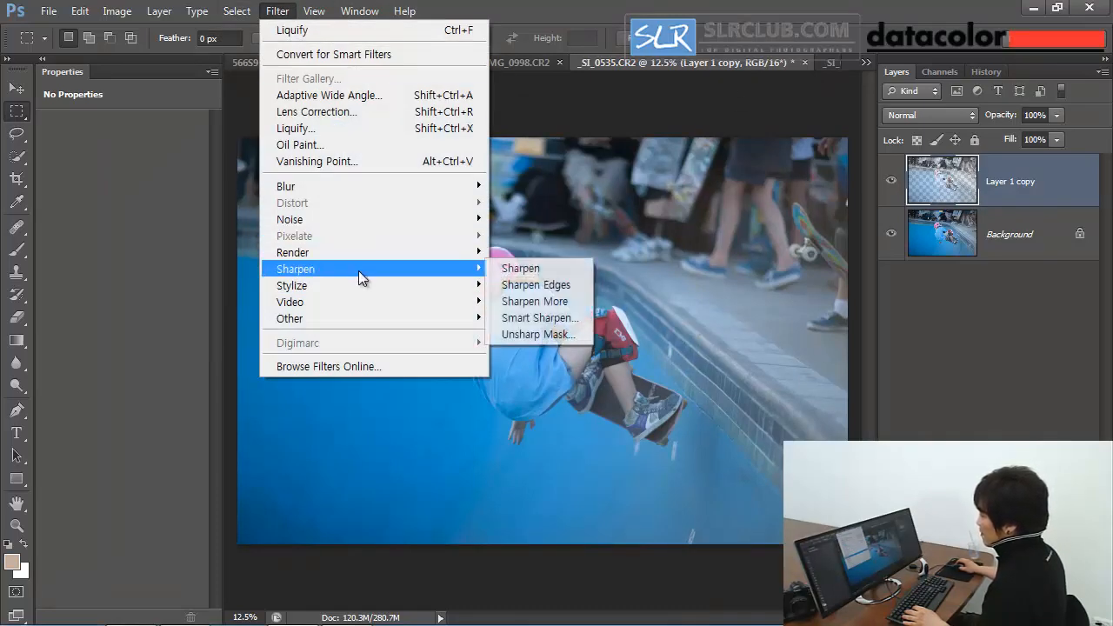
pyautogui.click(569, 318)
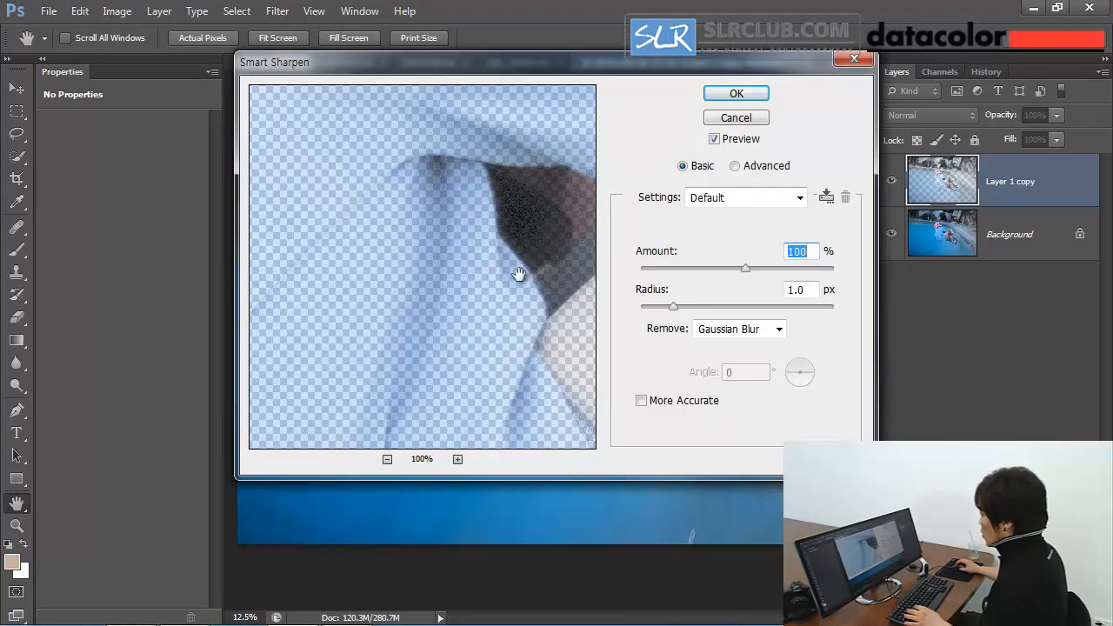
pyautogui.click(388, 458)
pyautogui.click(388, 458)
pyautogui.click(388, 458)
pyautogui.click(388, 458)
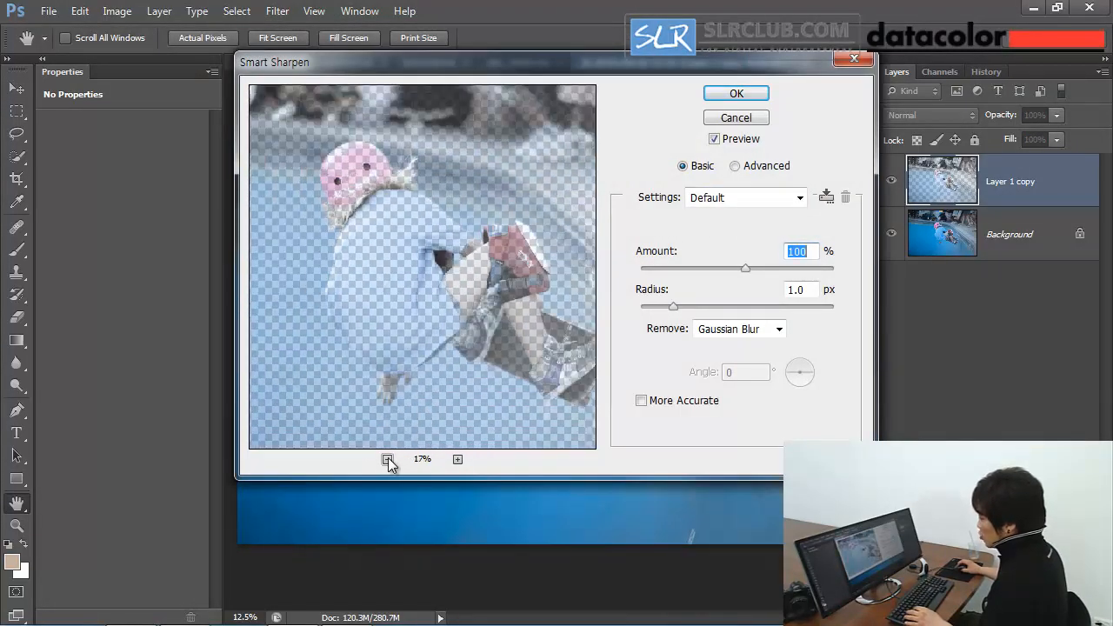
pyautogui.moveTo(413, 299); pyautogui.dragTo(435, 287)
pyautogui.moveTo(492, 317); pyautogui.dragTo(448, 296)
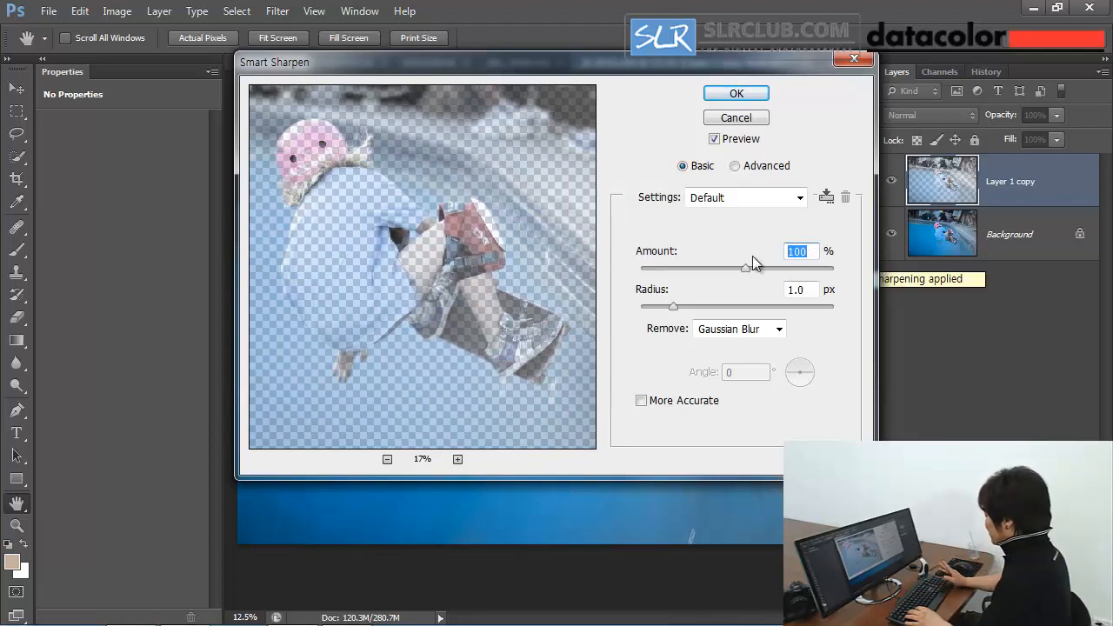
pyautogui.write('150')
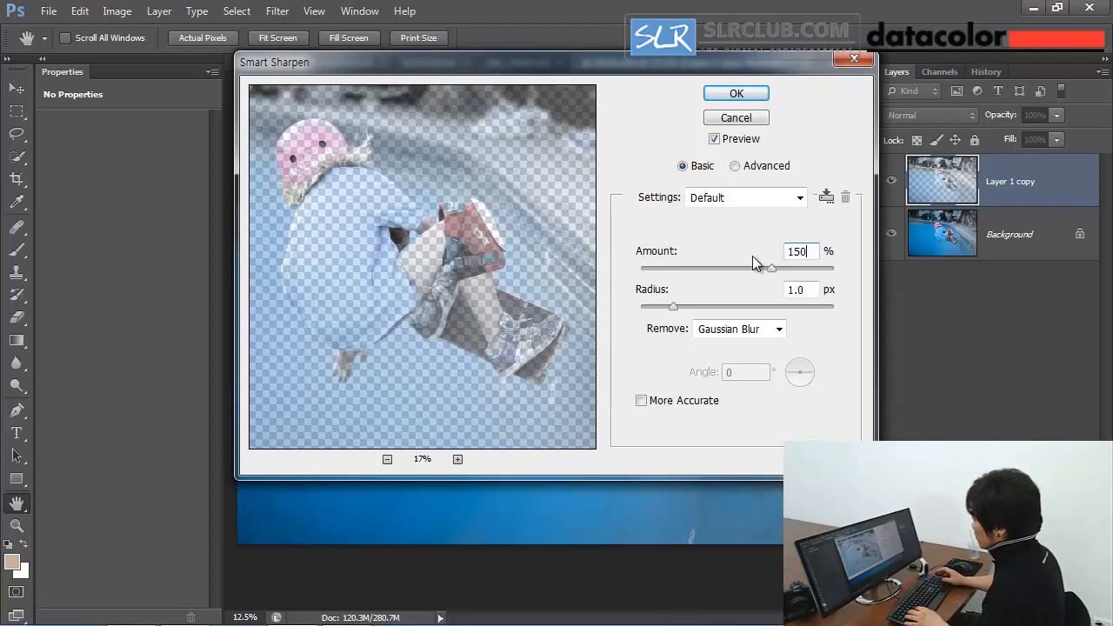
pyautogui.doubleClick(796, 251)
pyautogui.write('250')
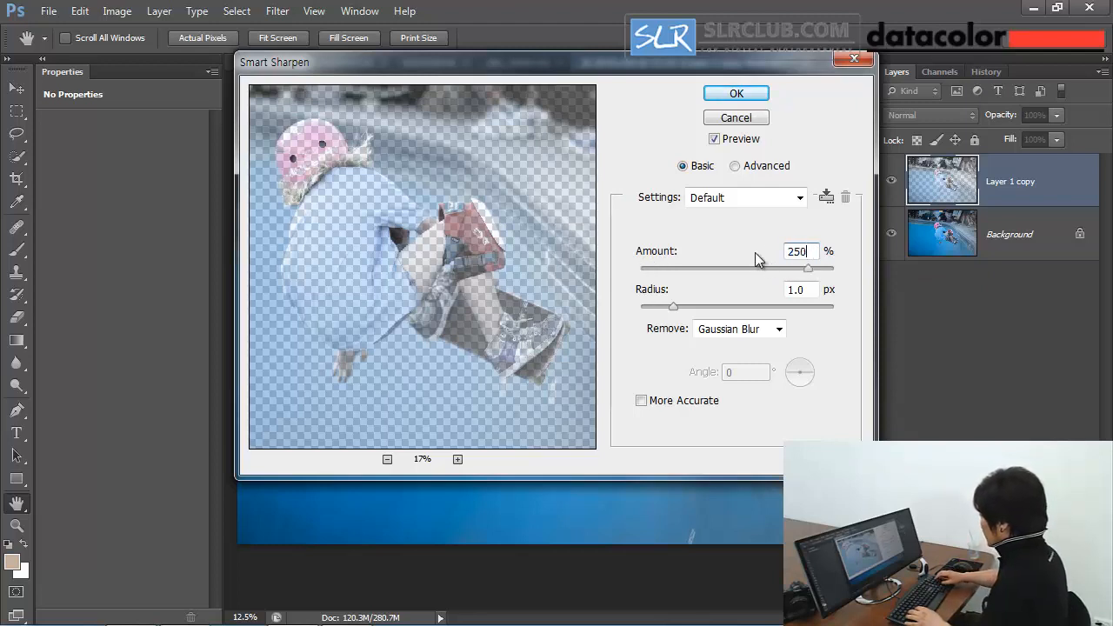
pyautogui.doubleClick(795, 289)
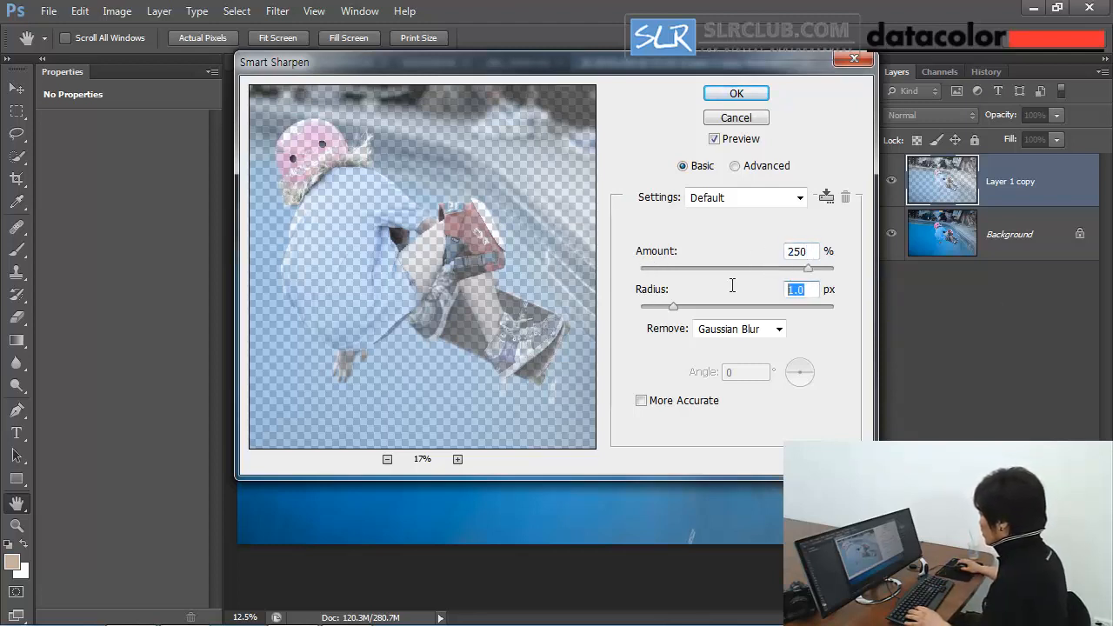
pyautogui.write('0.8')
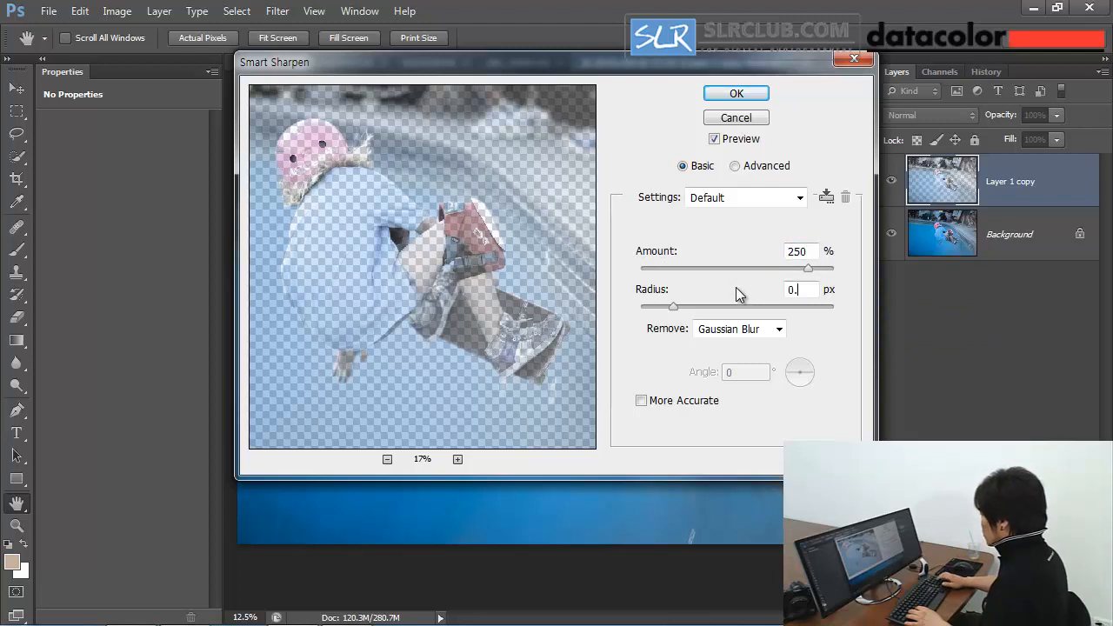
# Set Smart Sharpen to remove Motion Blur with More Accurate enabled, and apply it to Layer 1 copy.
pyautogui.click(778, 330)
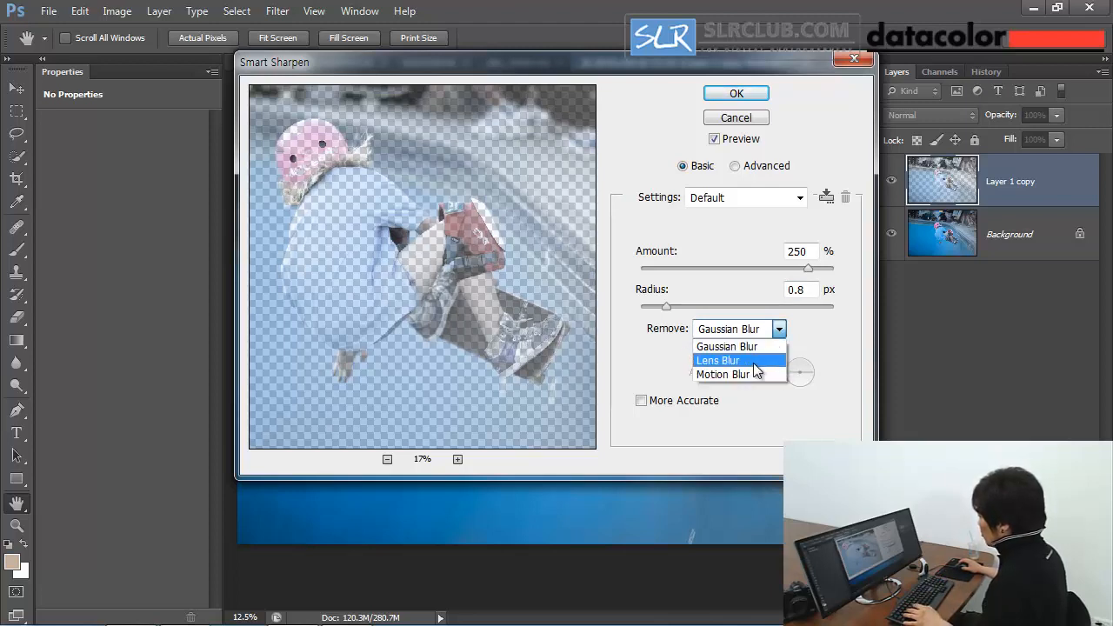
pyautogui.click(753, 374)
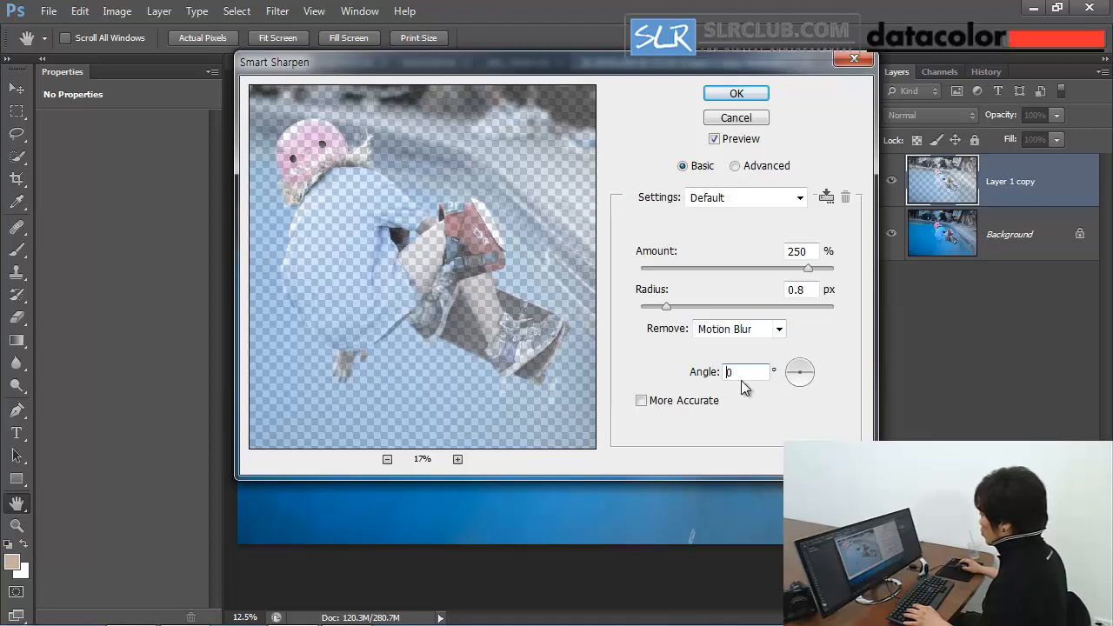
pyautogui.click(681, 402)
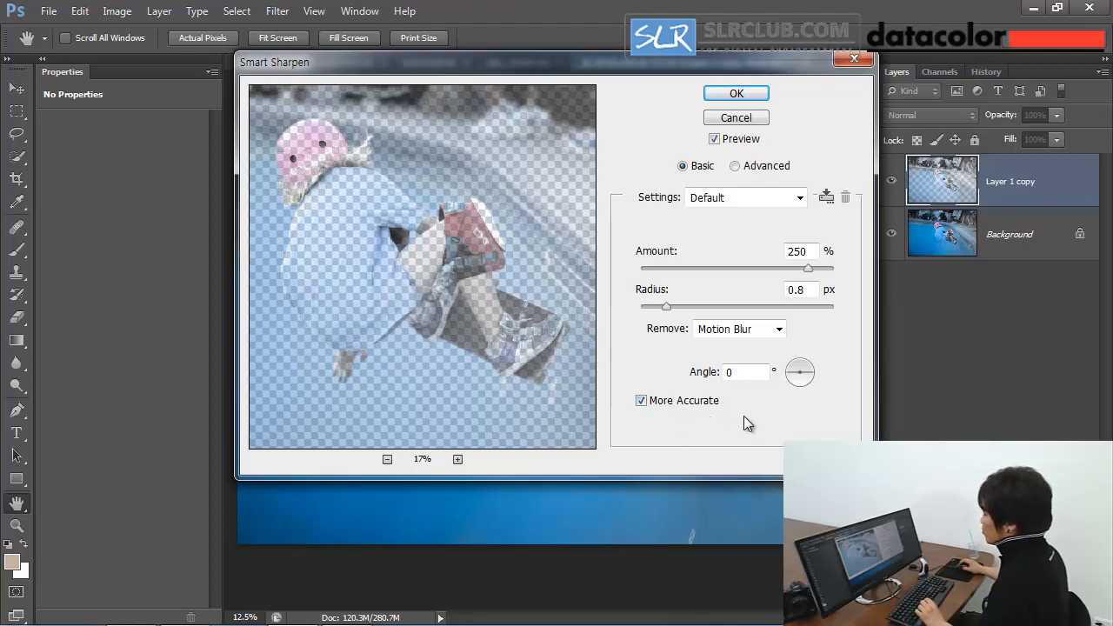
pyautogui.click(754, 95)
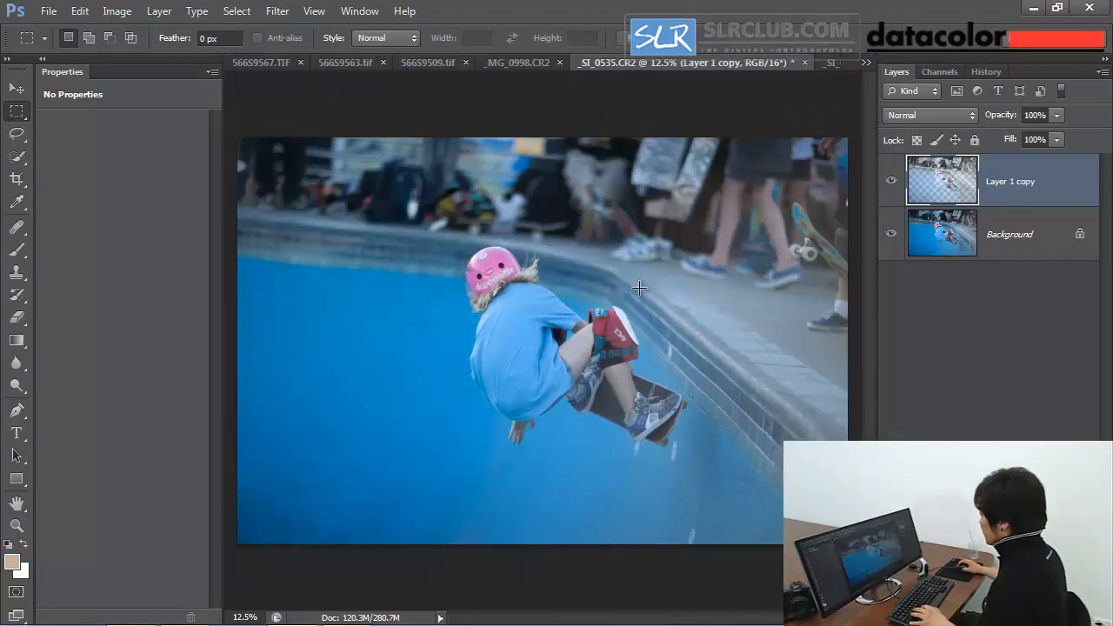
# Compare the photo with and without the sharpened Layer 1 copy by toggling that layer's visibility.
pyautogui.scroll(1, 629, 311)
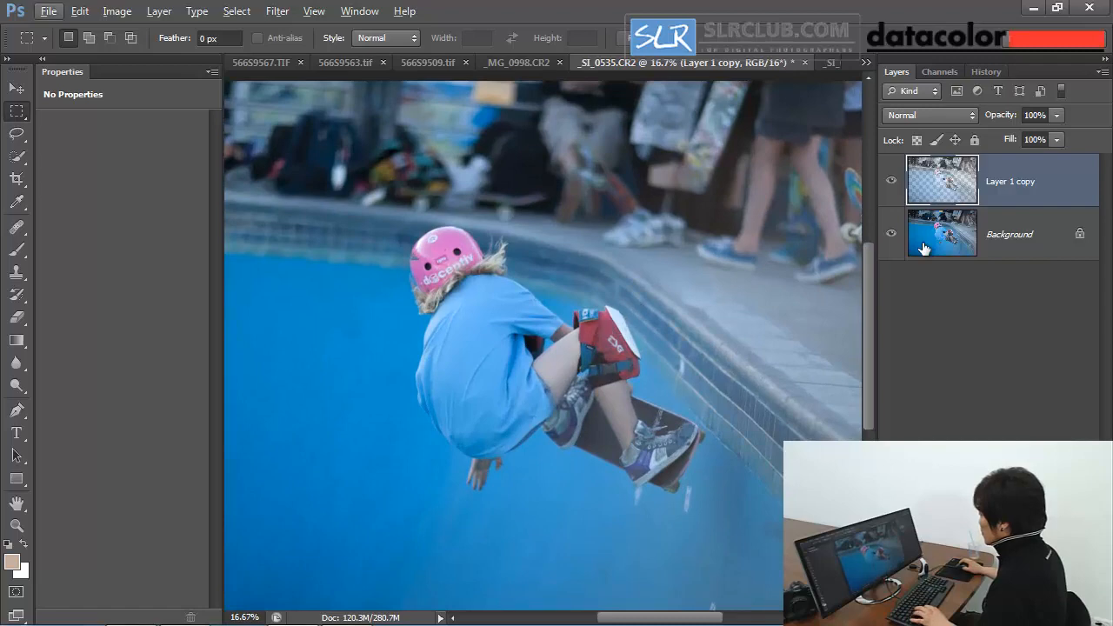
pyautogui.scroll(-1, 682, 311)
pyautogui.click(891, 181)
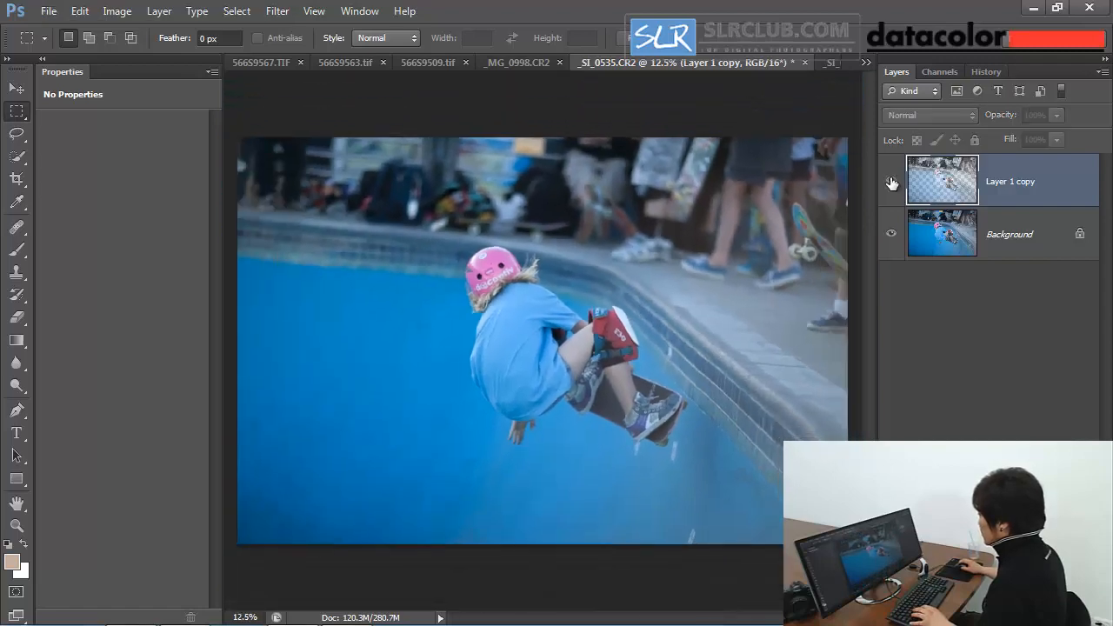
pyautogui.click(891, 181)
pyautogui.click(891, 181)
pyautogui.click(891, 181)
pyautogui.click(891, 181)
pyautogui.click(891, 181)
pyautogui.click(891, 180)
pyautogui.click(891, 181)
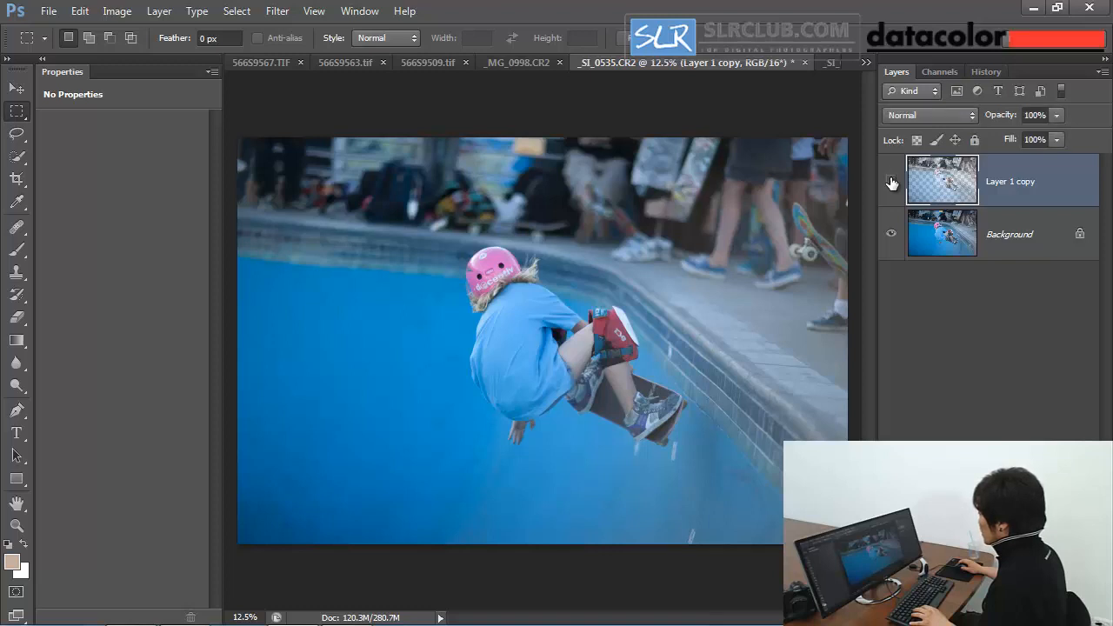
pyautogui.click(891, 181)
pyautogui.click(891, 180)
pyautogui.click(891, 181)
pyautogui.click(891, 181)
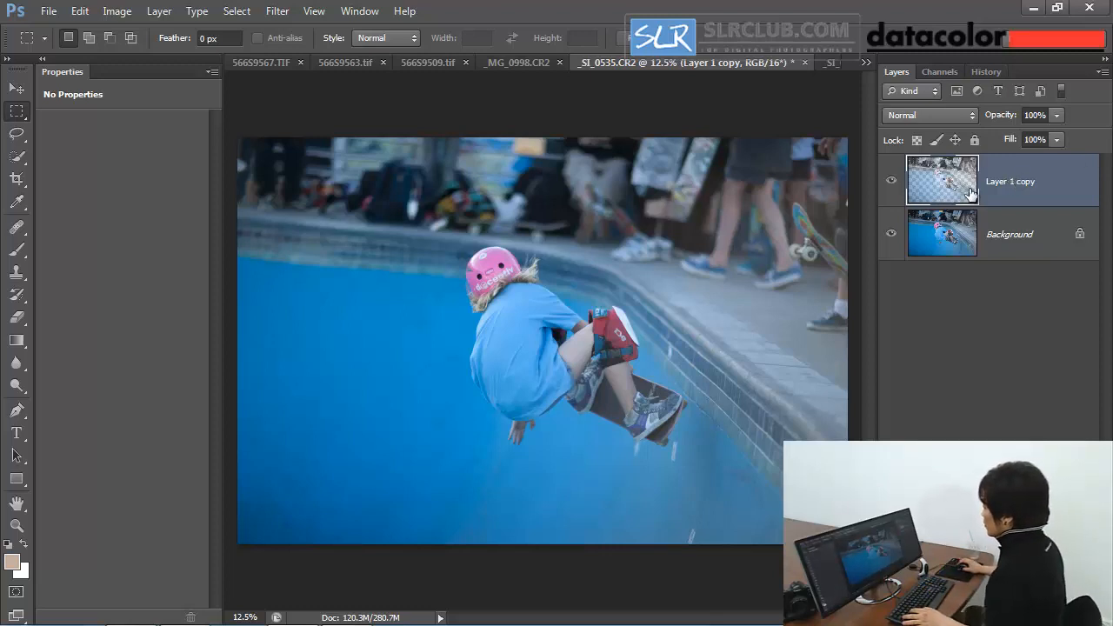
# Duplicate Layer 1 copy and apply Smart Sharpen to the duplicate at 250%, 0.8 px, Motion Blur, More Accurate.
pyautogui.hotkey('ctrl', '-')
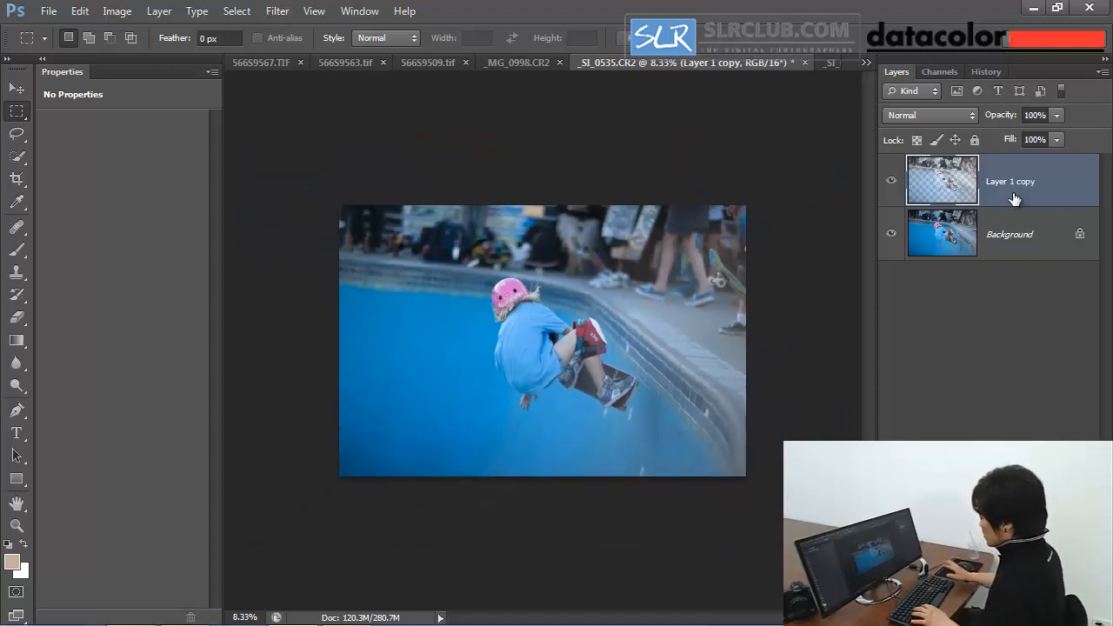
pyautogui.hotkey('ctrl', 'j')
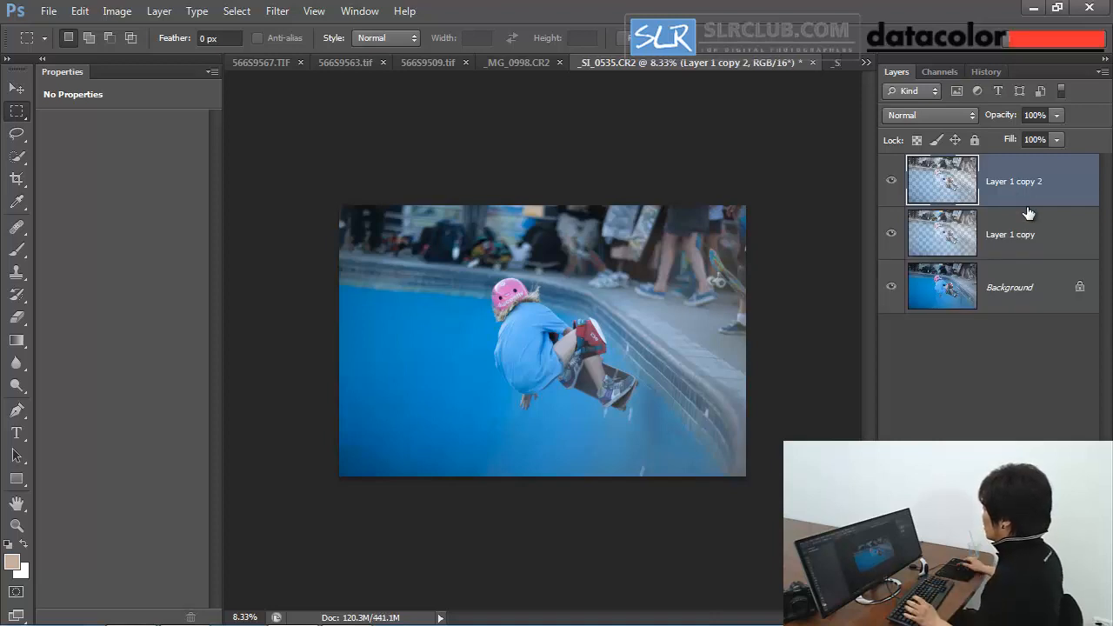
pyautogui.click(278, 12)
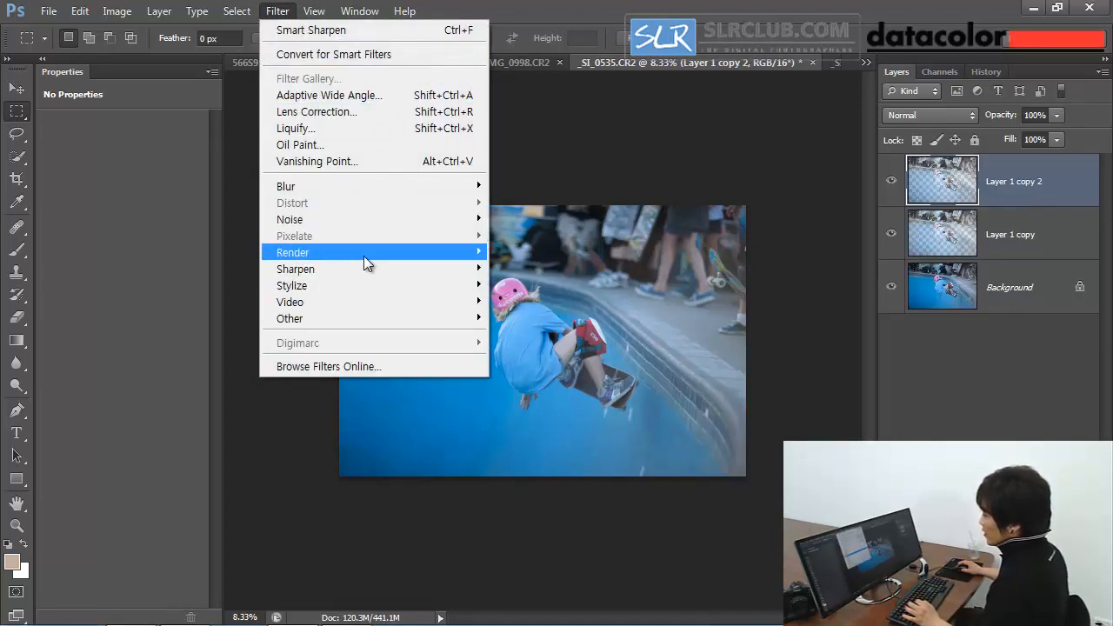
pyautogui.moveTo(437, 269)
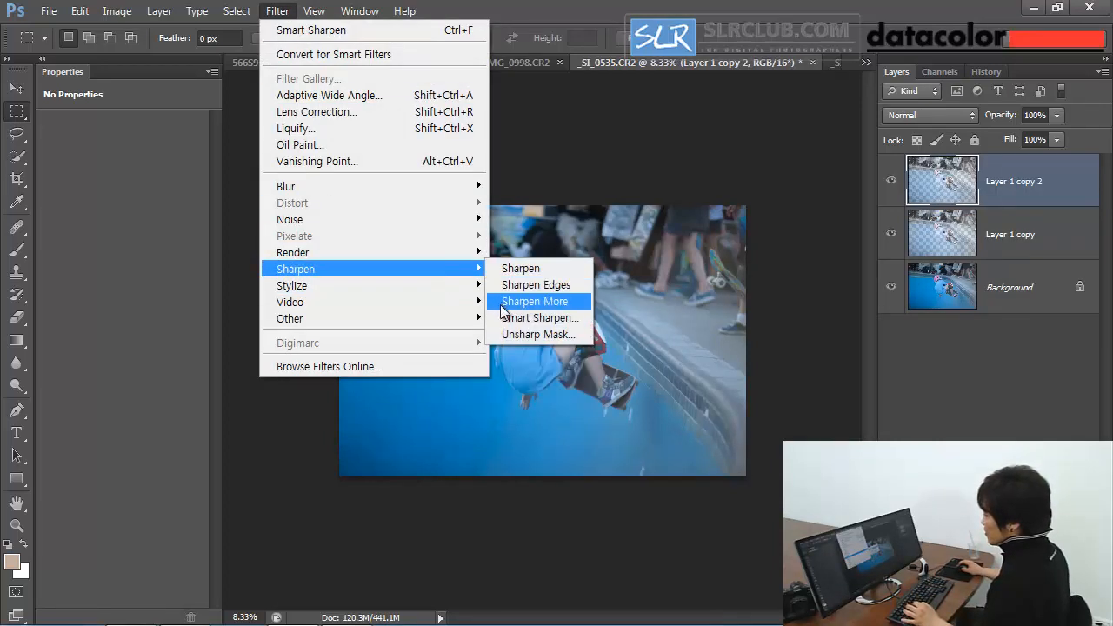
pyautogui.click(568, 315)
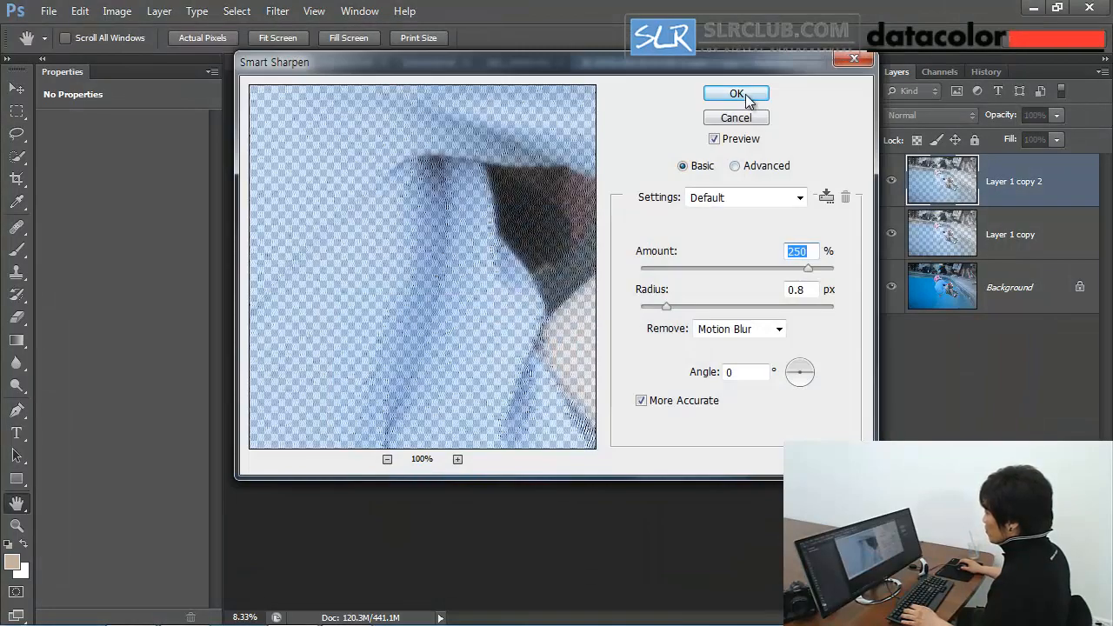
pyautogui.click(750, 93)
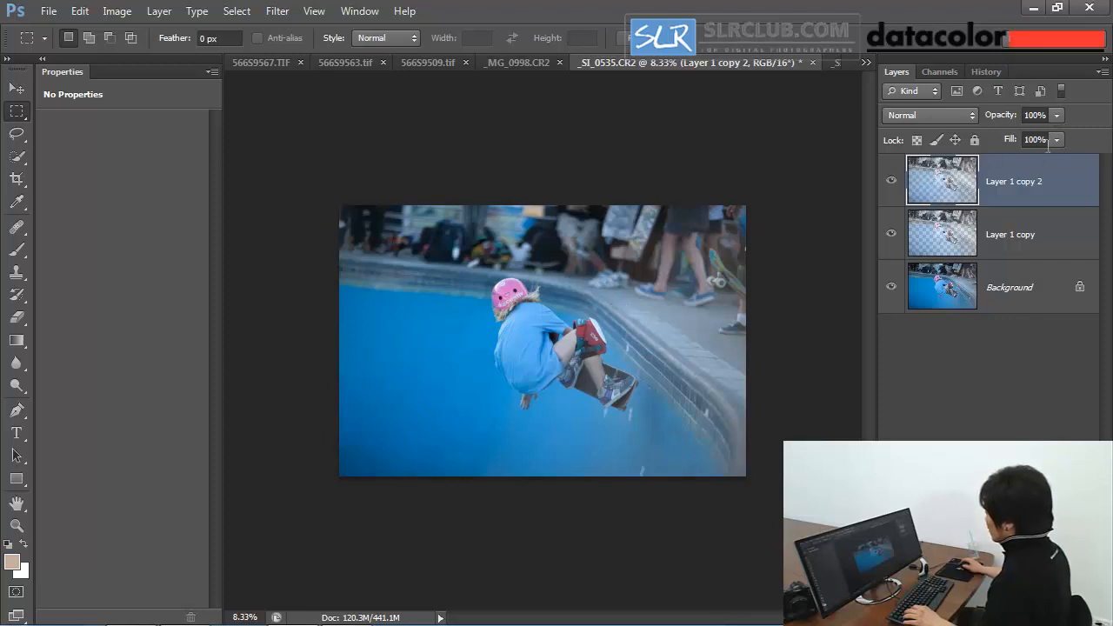
# Lower the opacity of Layer 1 copy 2, trying 50% and settling on 23%.
pyautogui.click(1039, 116)
pyautogui.write('50')
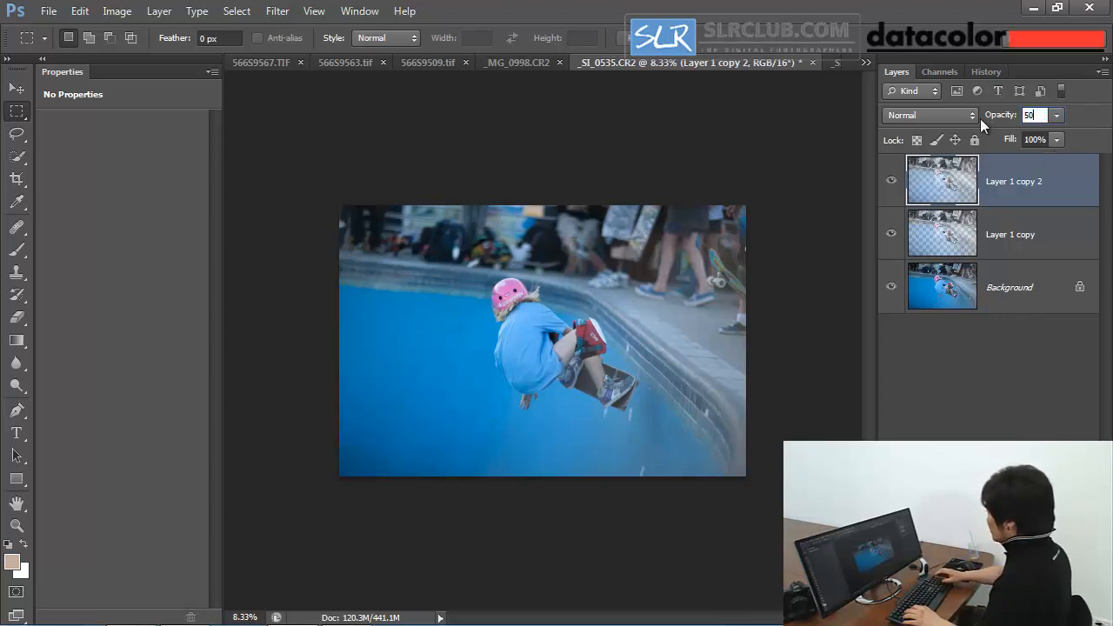
pyautogui.press('Return')
pyautogui.click(1055, 115)
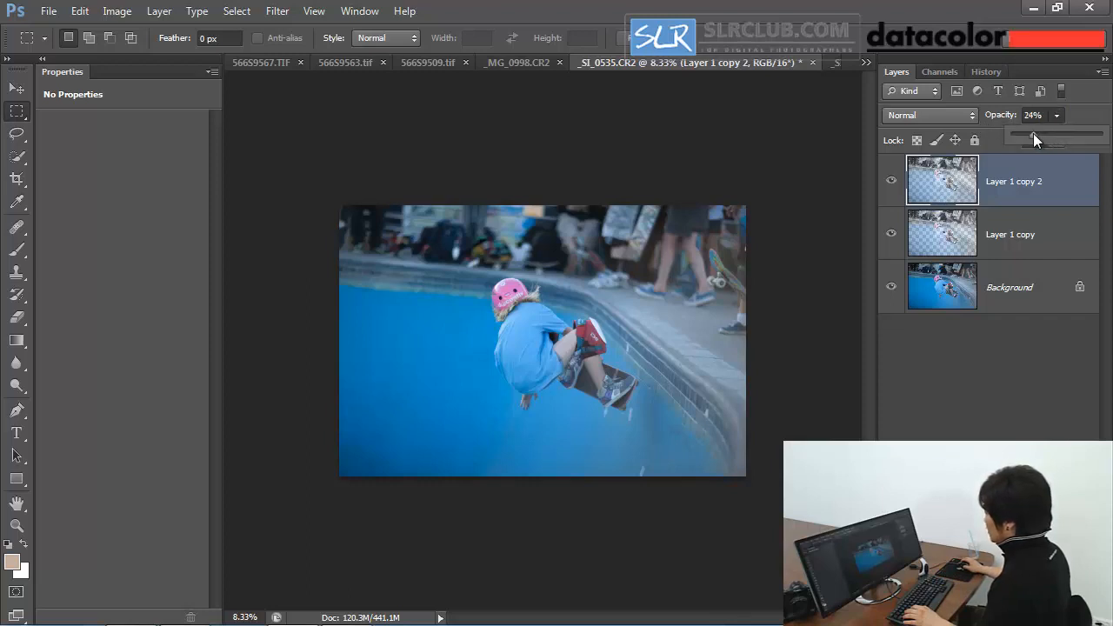
pyautogui.moveTo(1032, 133); pyautogui.dragTo(1030, 134)
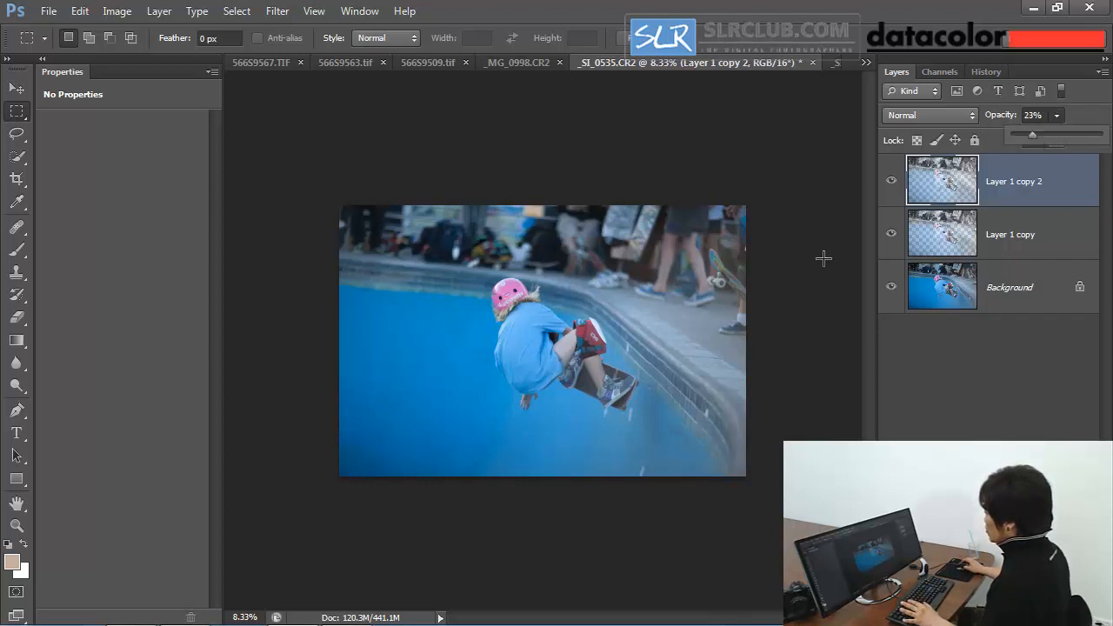
# Compare the photo with and without the sharpened Layer 1 copy and Layer 1 copy 2 by toggling their visibility.
pyautogui.hotkey('ctrl', '+')
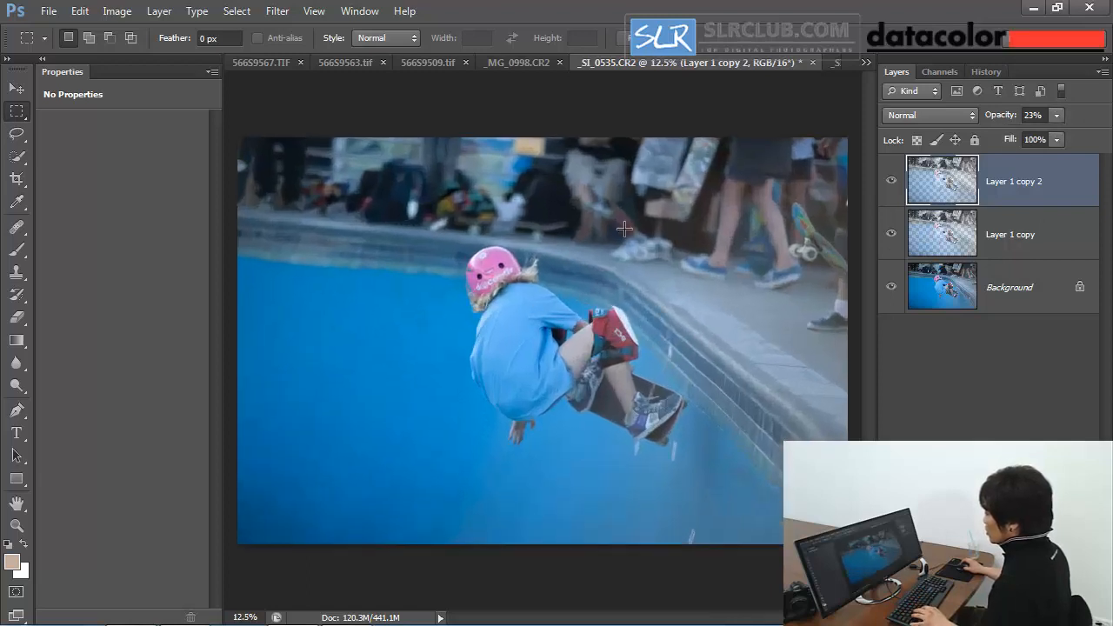
pyautogui.click(892, 181)
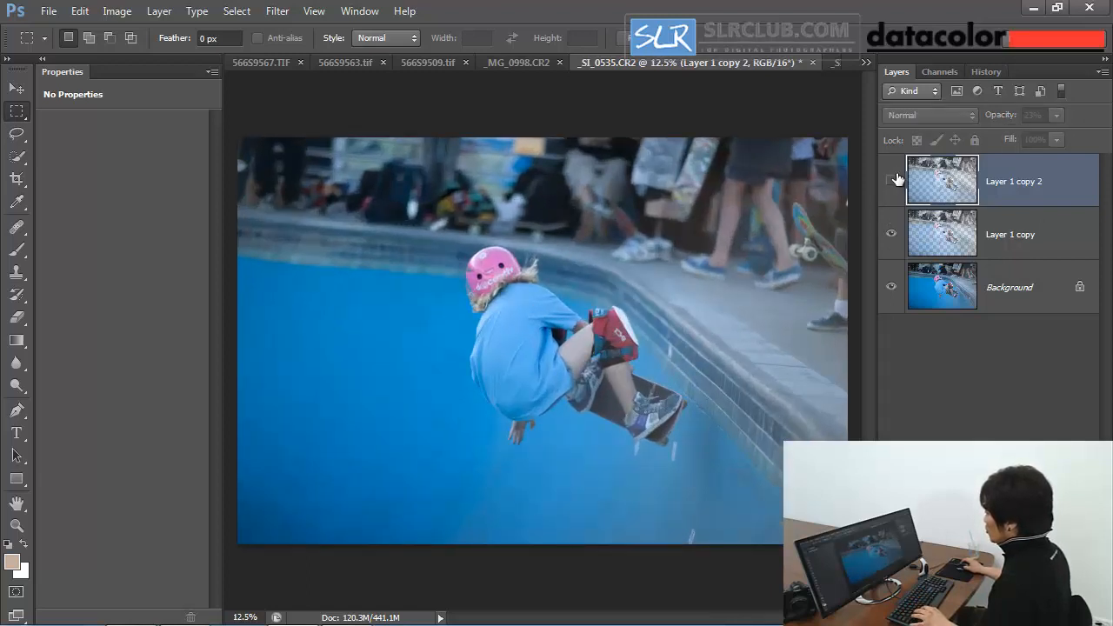
pyautogui.click(891, 180)
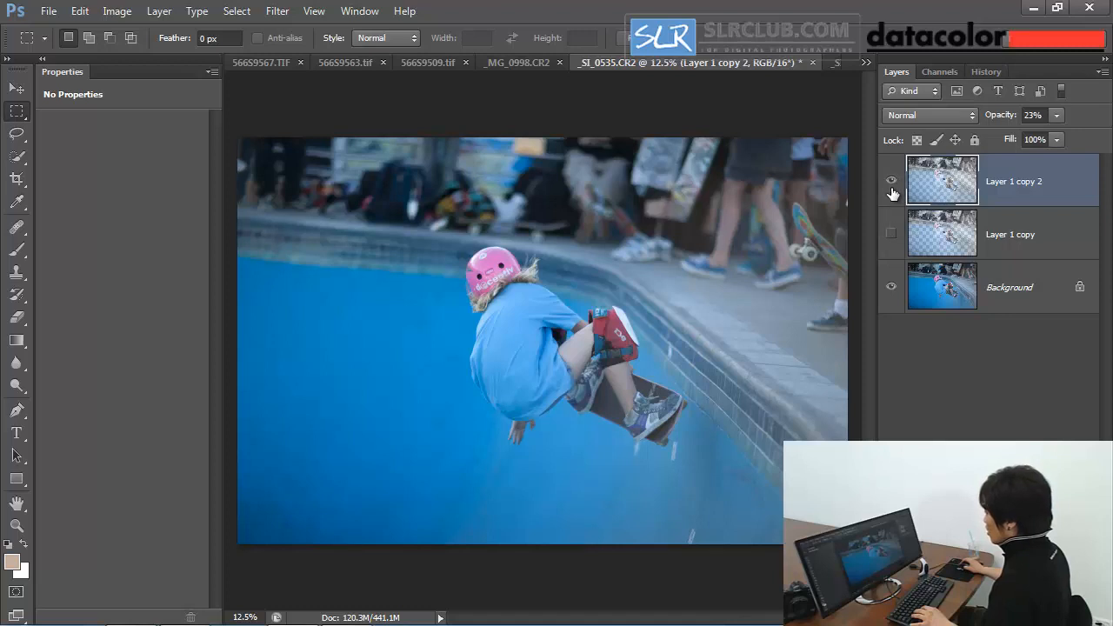
pyautogui.click(891, 190)
# Delete both sharpened layers, Layer 1 copy and Layer 1 copy 2, leaving only the Background.
pyautogui.click(944, 291)
pyautogui.click(995, 236)
pyautogui.keyDown('shift'); pyautogui.click(999, 193); pyautogui.keyUp('shift')
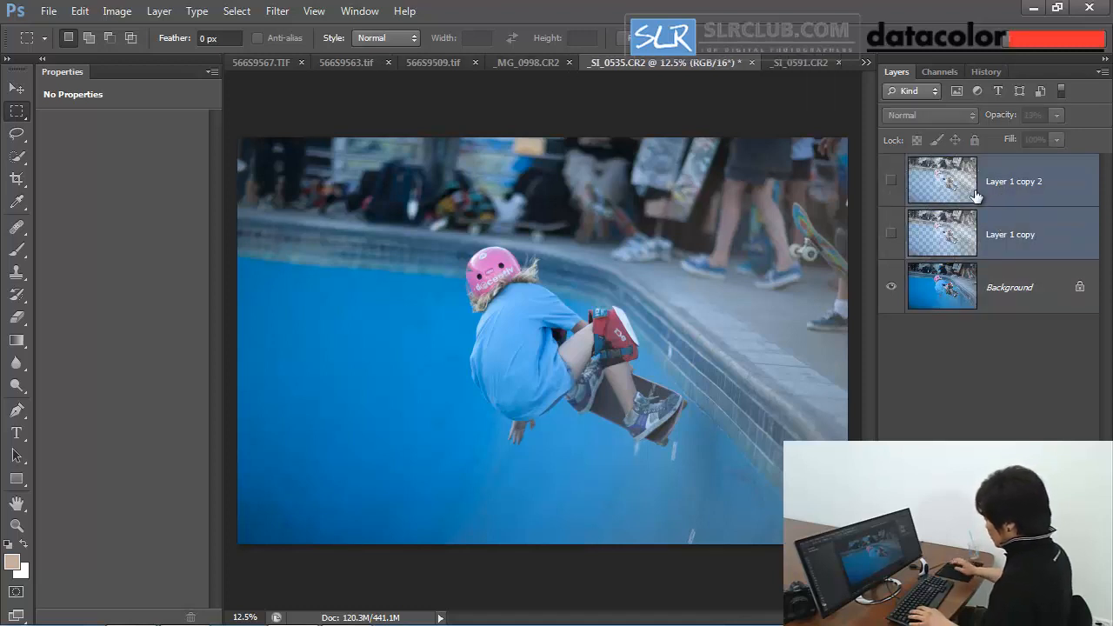
pyautogui.press('Delete')
# Duplicate the Background layer and apply Smart Sharpen to the duplicate at 250%, 0.8 px, Motion Blur, More Accurate.
pyautogui.hotkey('ctrl', 'j')
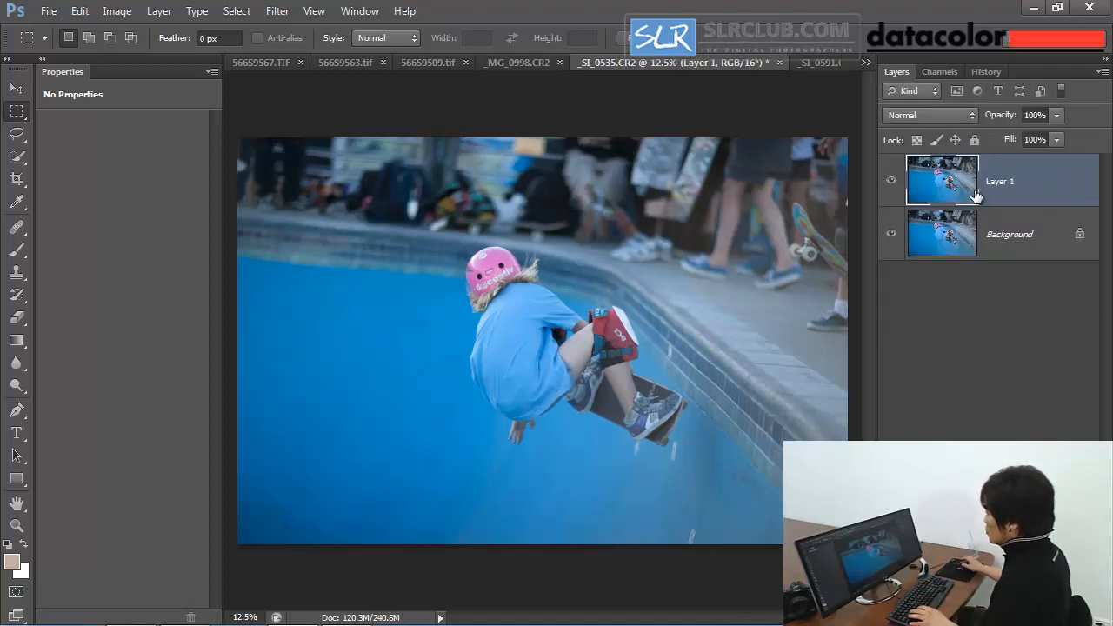
pyautogui.hotkey('ctrl', 'z')
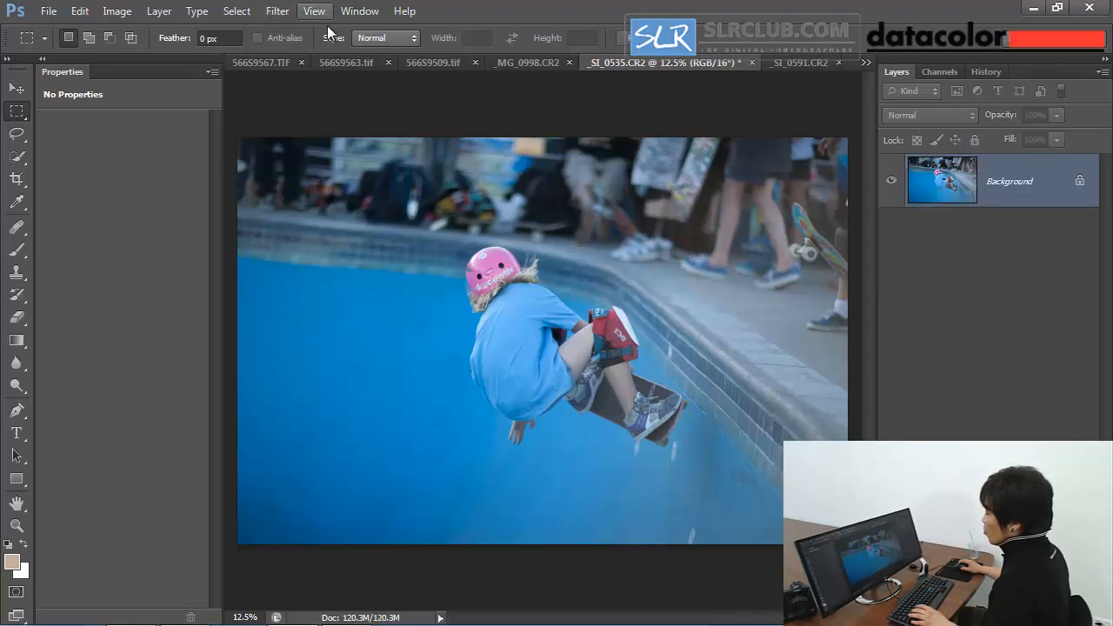
pyautogui.hotkey('ctrl', 'j')
pyautogui.click(284, 12)
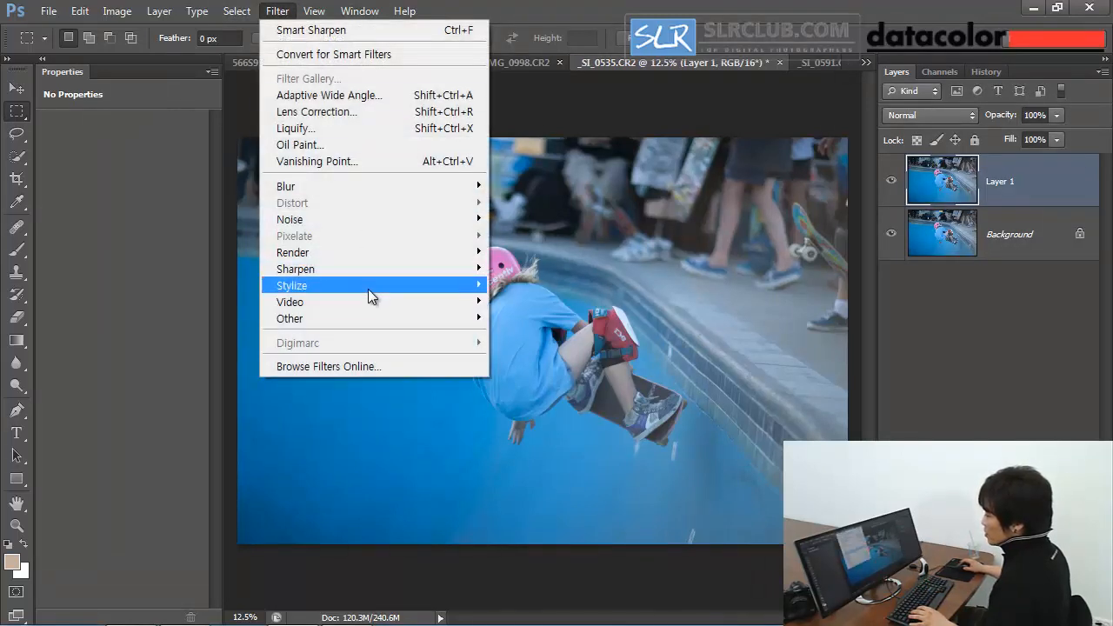
pyautogui.moveTo(397, 266)
pyautogui.click(536, 318)
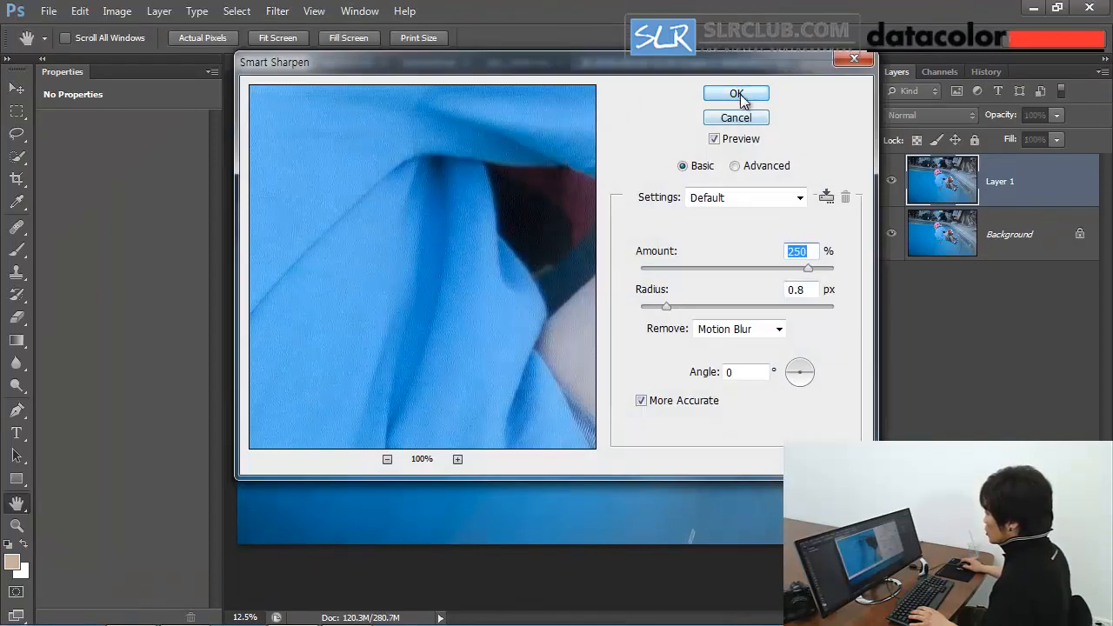
pyautogui.click(736, 94)
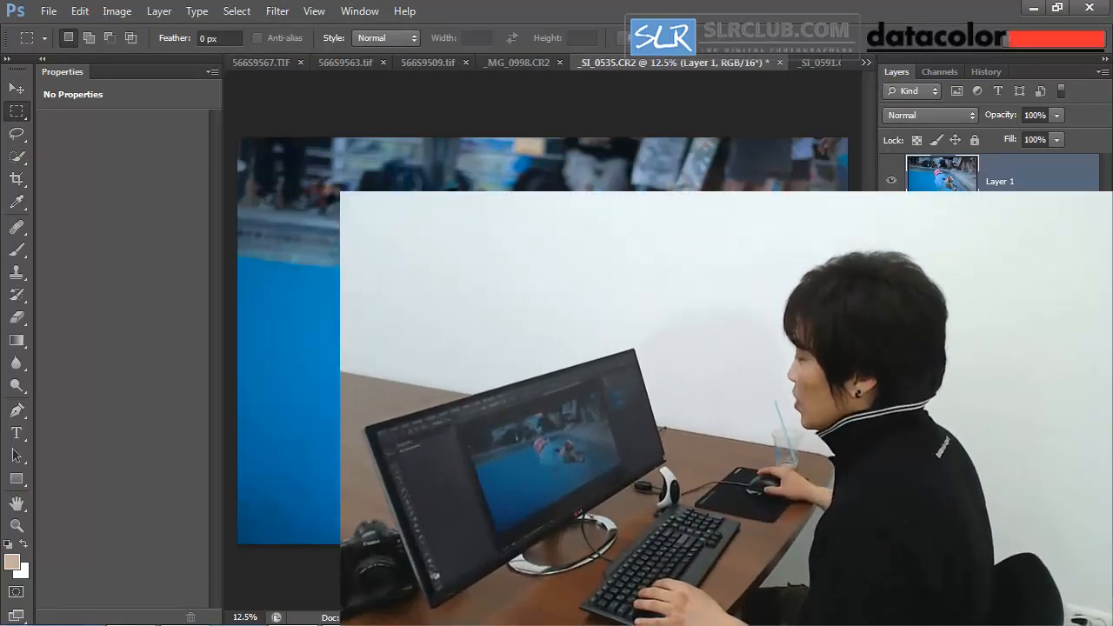